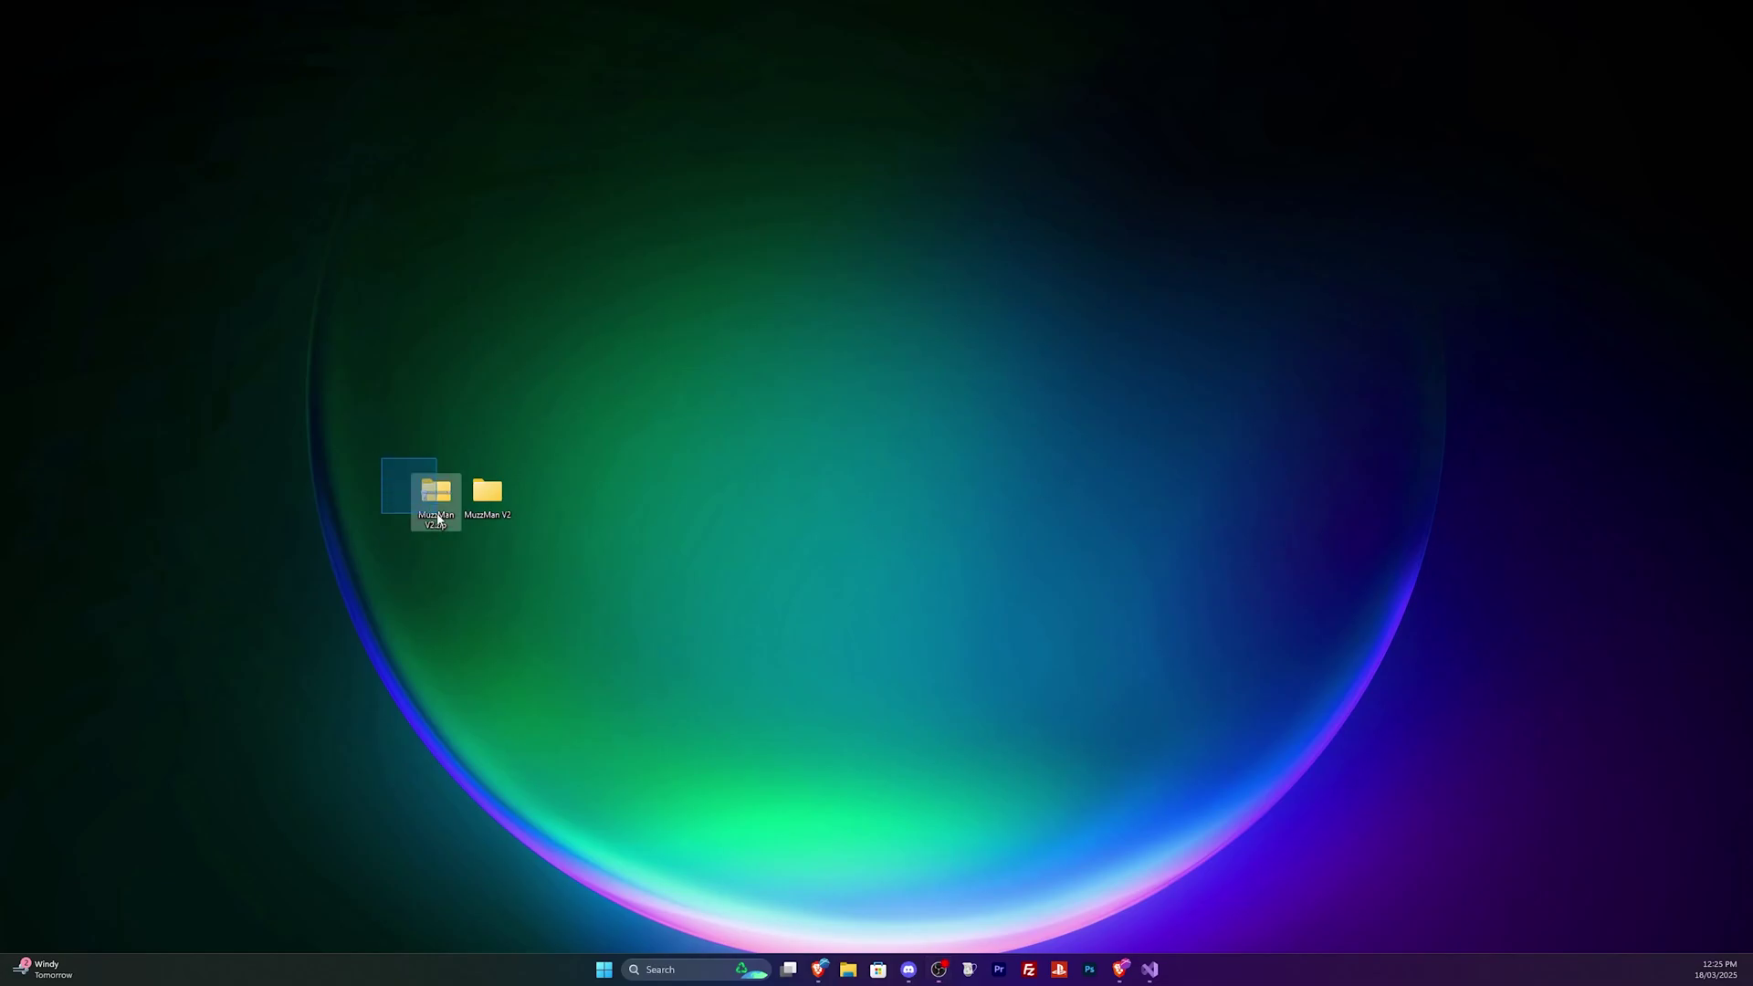
- Open the MuzzMan V2 folder and its inner MuzzMan V2 folder from the desktop
{"action": "left_click_drag", "start_coordinate": [437, 518], "coordinate": [438, 518]}
{"action": "right_click", "coordinate": [437, 517]}
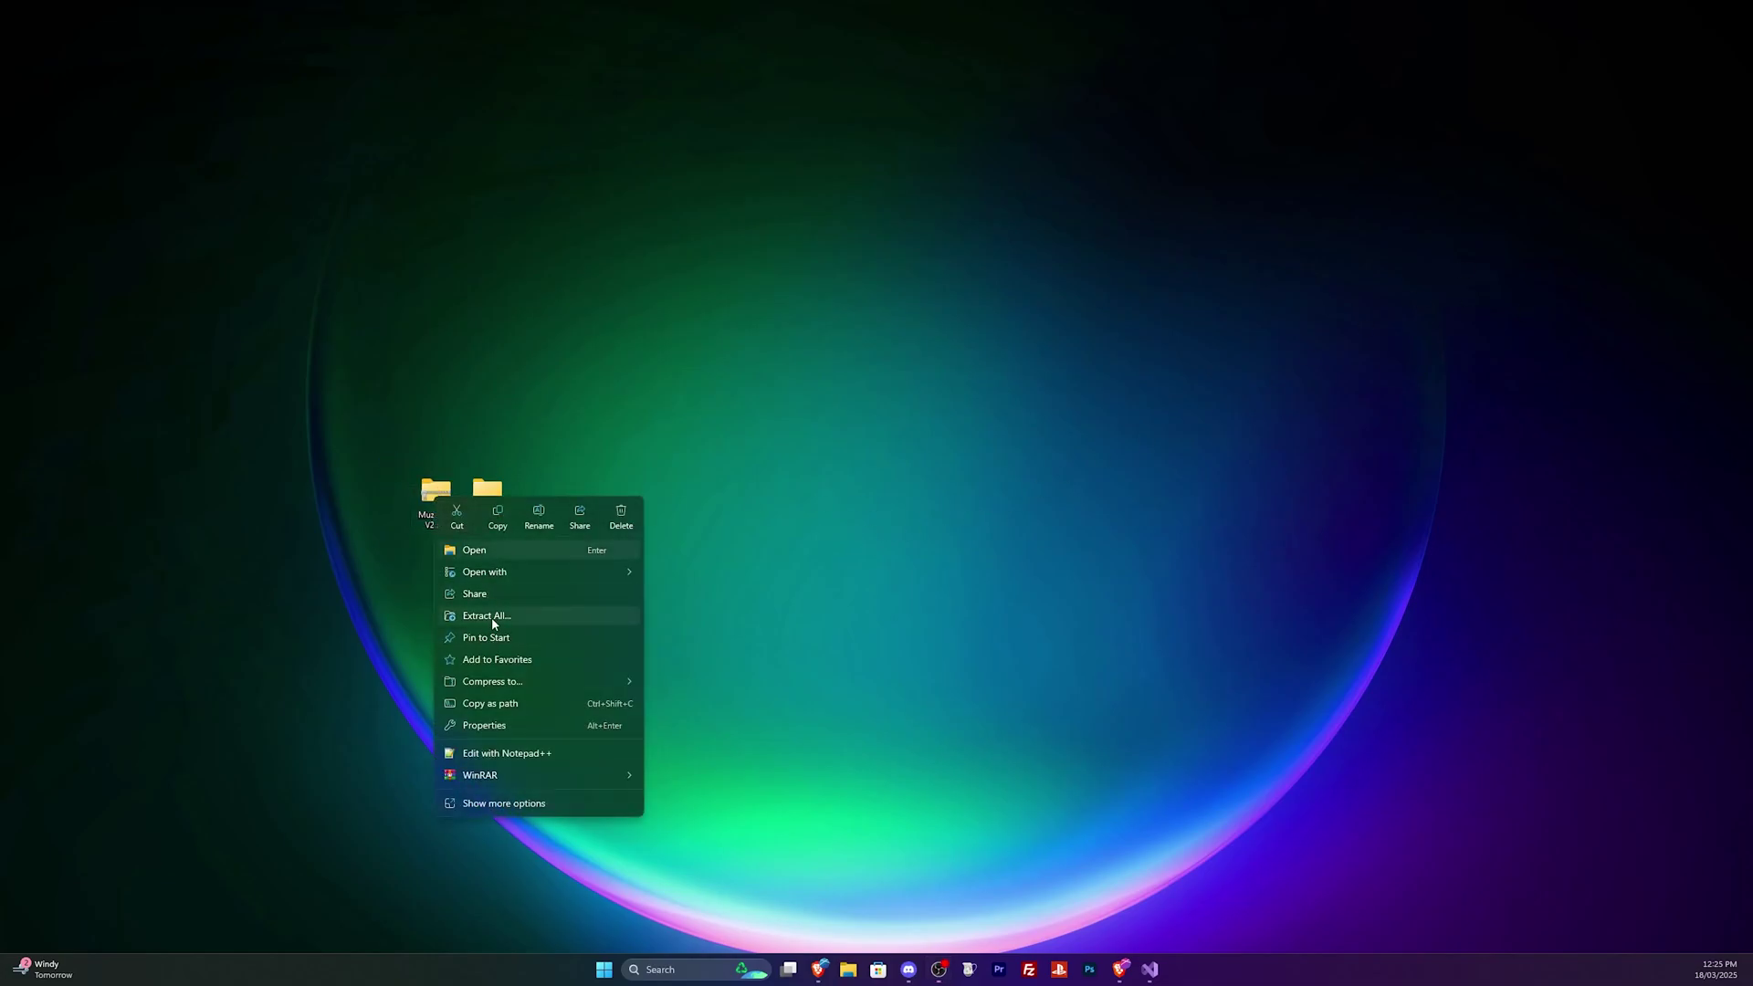
{"action": "left_click", "coordinate": [761, 599]}
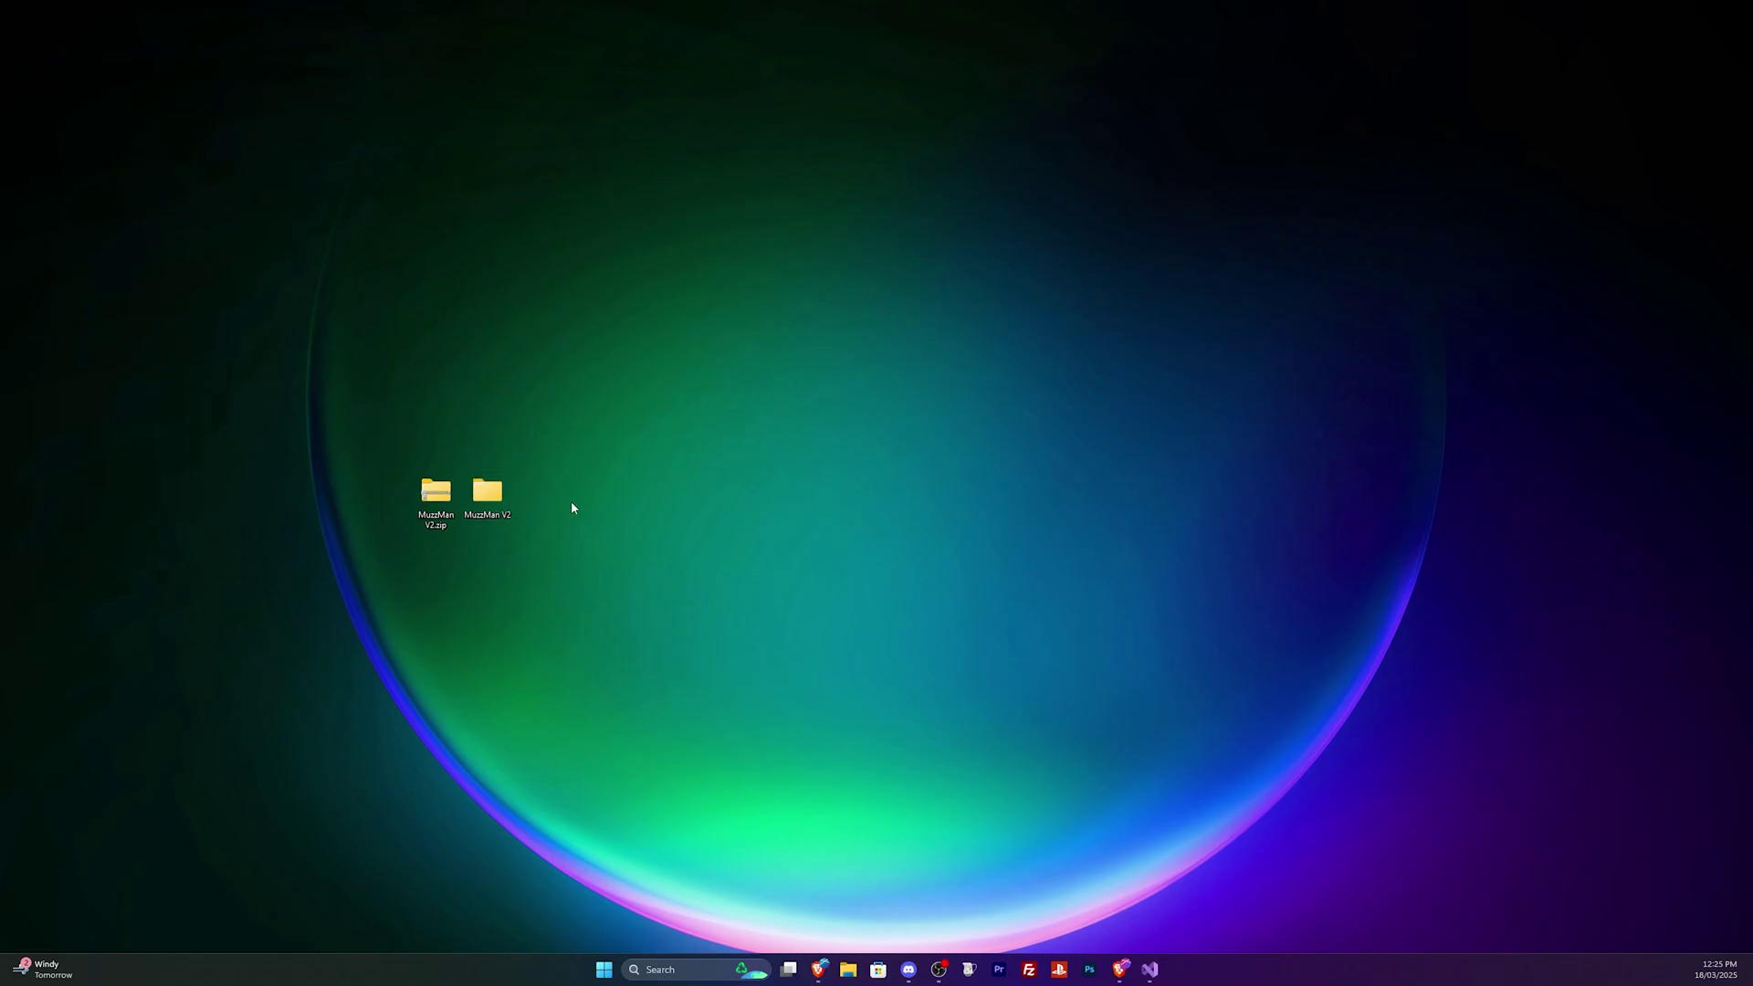
{"action": "double_click", "coordinate": [487, 493]}
{"action": "double_click", "coordinate": [686, 445]}
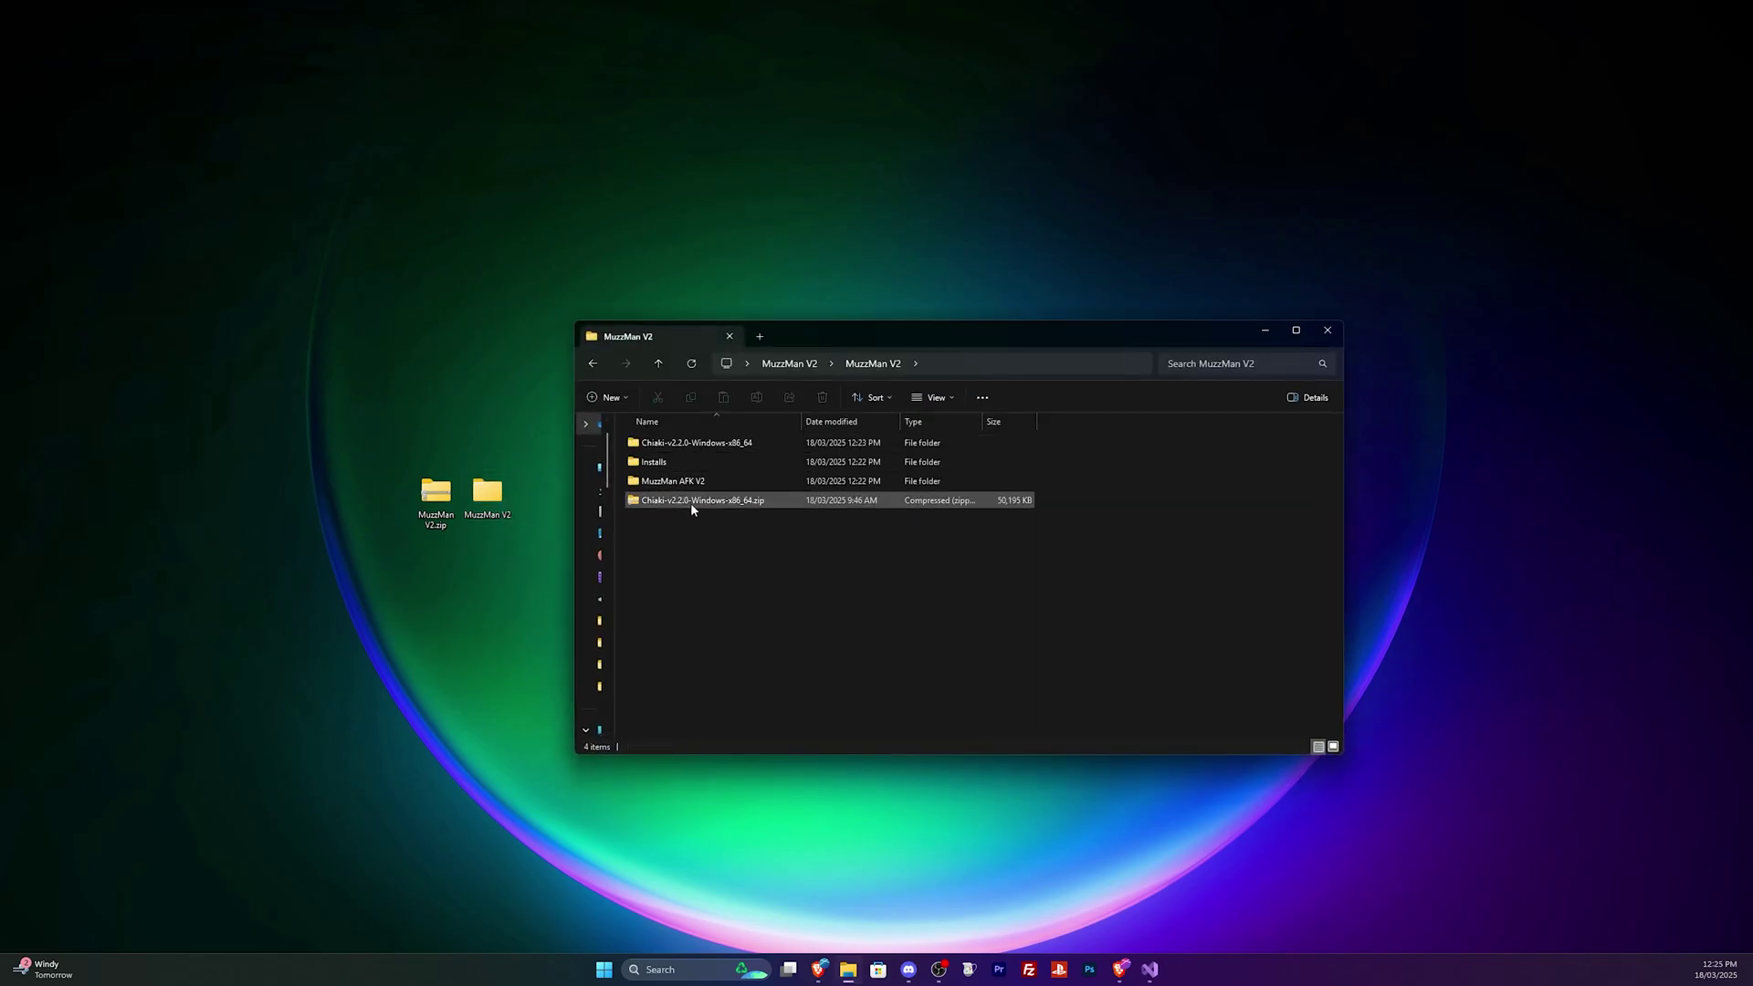
{"action": "right_click", "coordinate": [697, 508]}
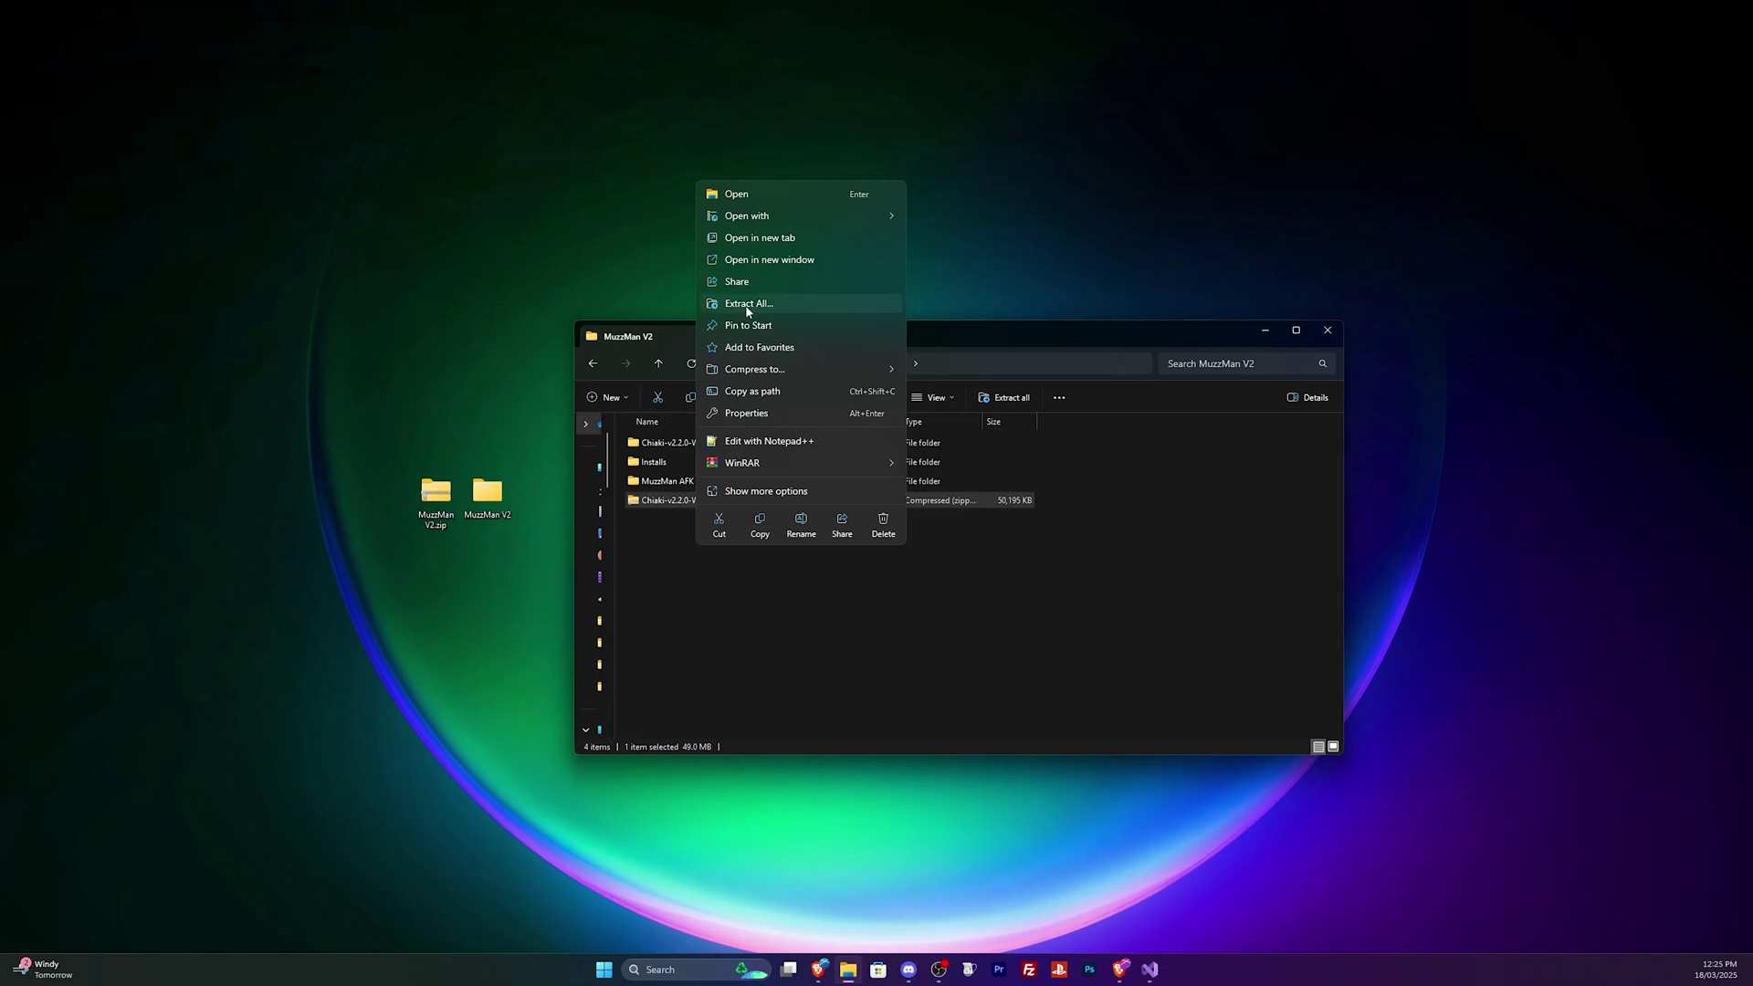
{"action": "key", "text": "Escape"}
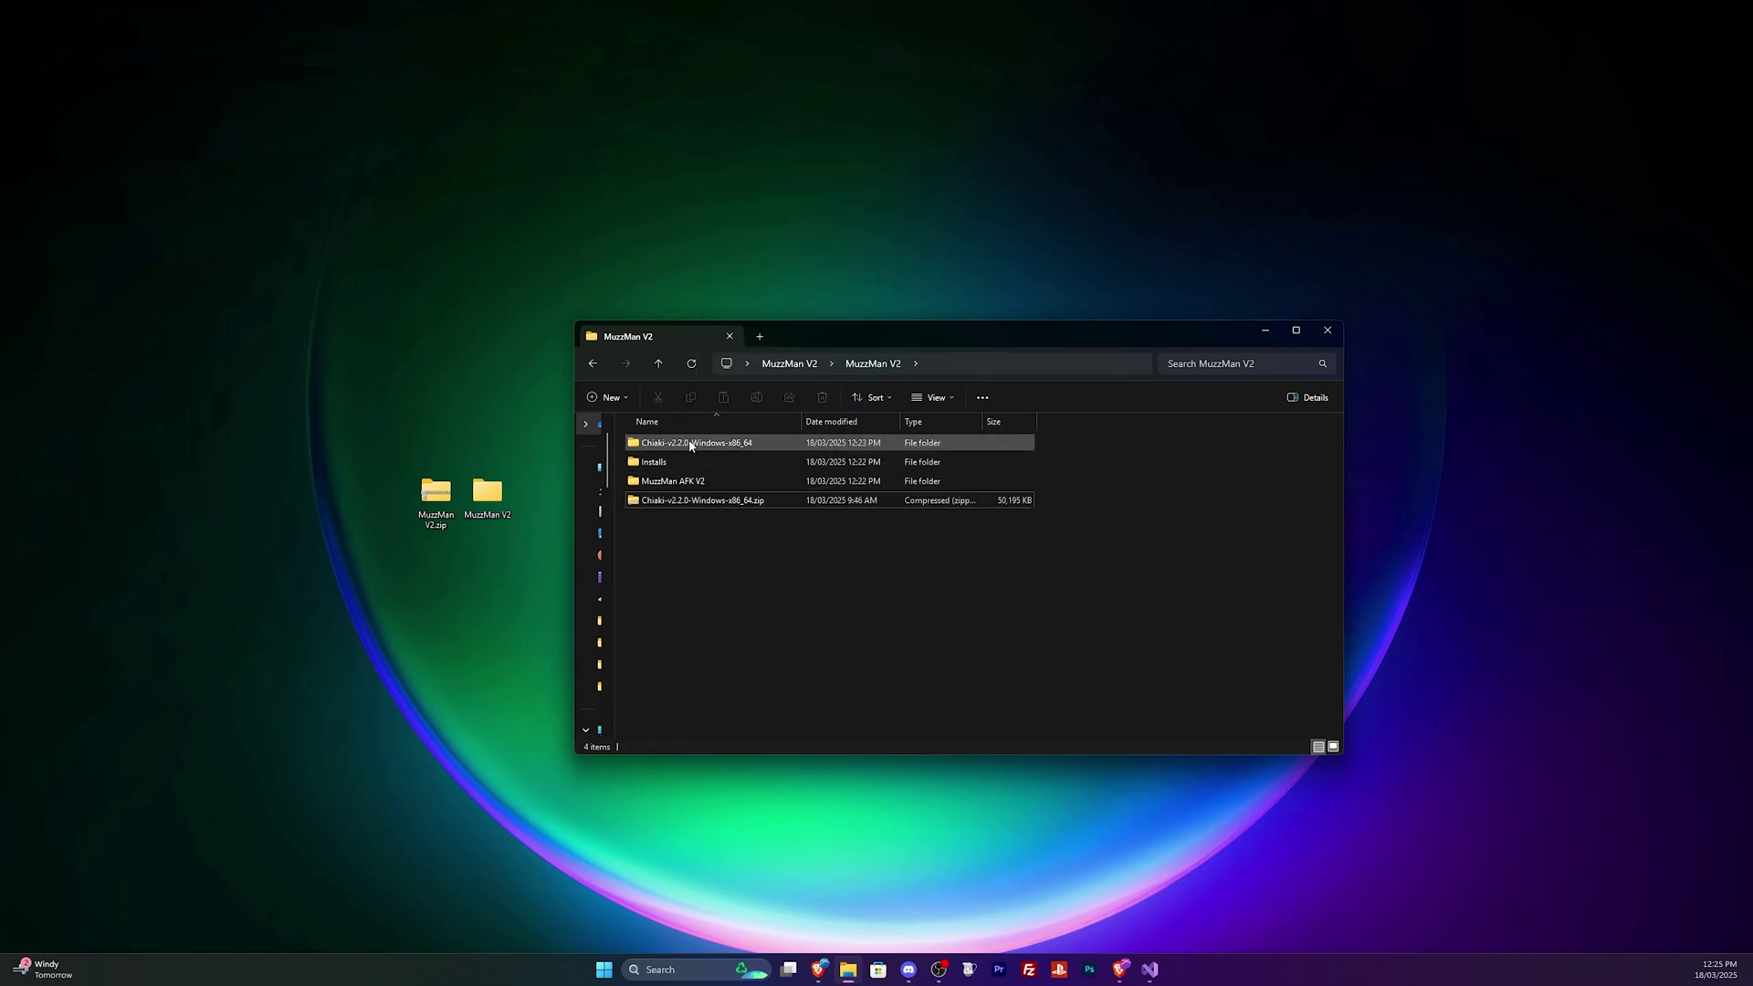
- Launch chiaki.exe from Chiaki-v2.2.0-Windows-x86_64 and start remote play on the PS5 console
{"action": "double_click", "coordinate": [690, 444]}
{"action": "double_click", "coordinate": [659, 615]}
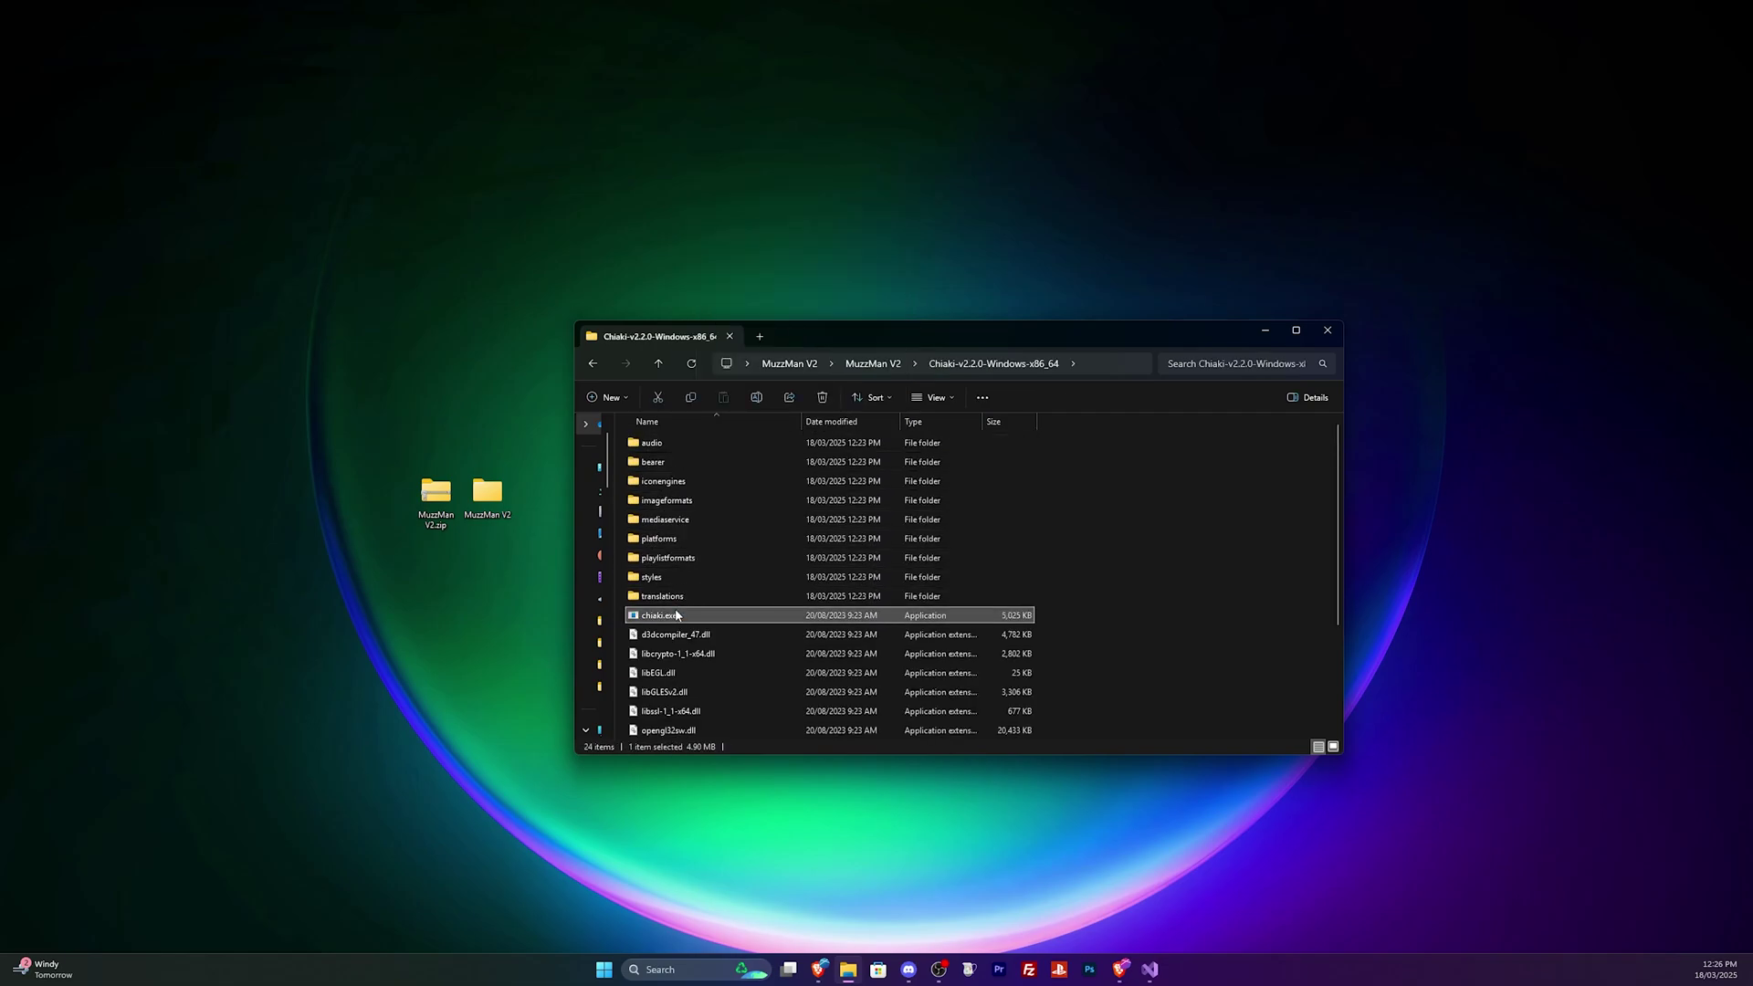
{"action": "double_click", "coordinate": [727, 370]}
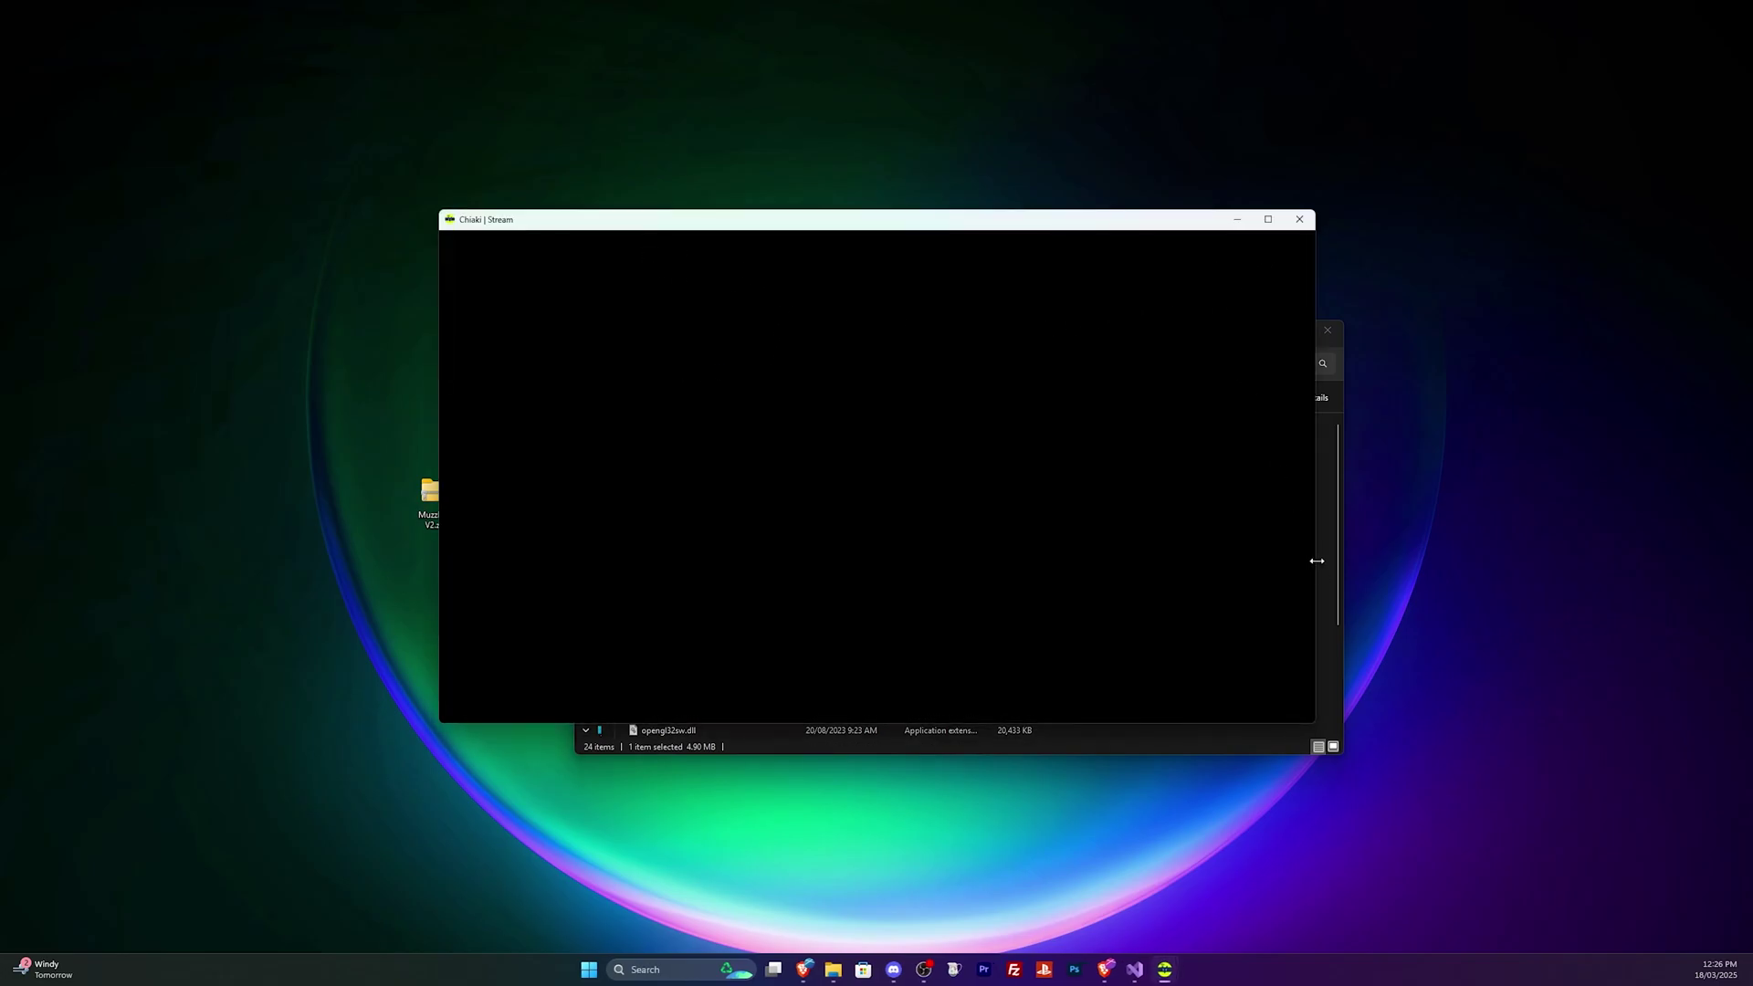
- Browse the MuzzMan AFK V2 folder and the Installs folder with its five installer files
{"action": "left_click", "coordinate": [1323, 573]}
{"action": "left_click", "coordinate": [658, 363]}
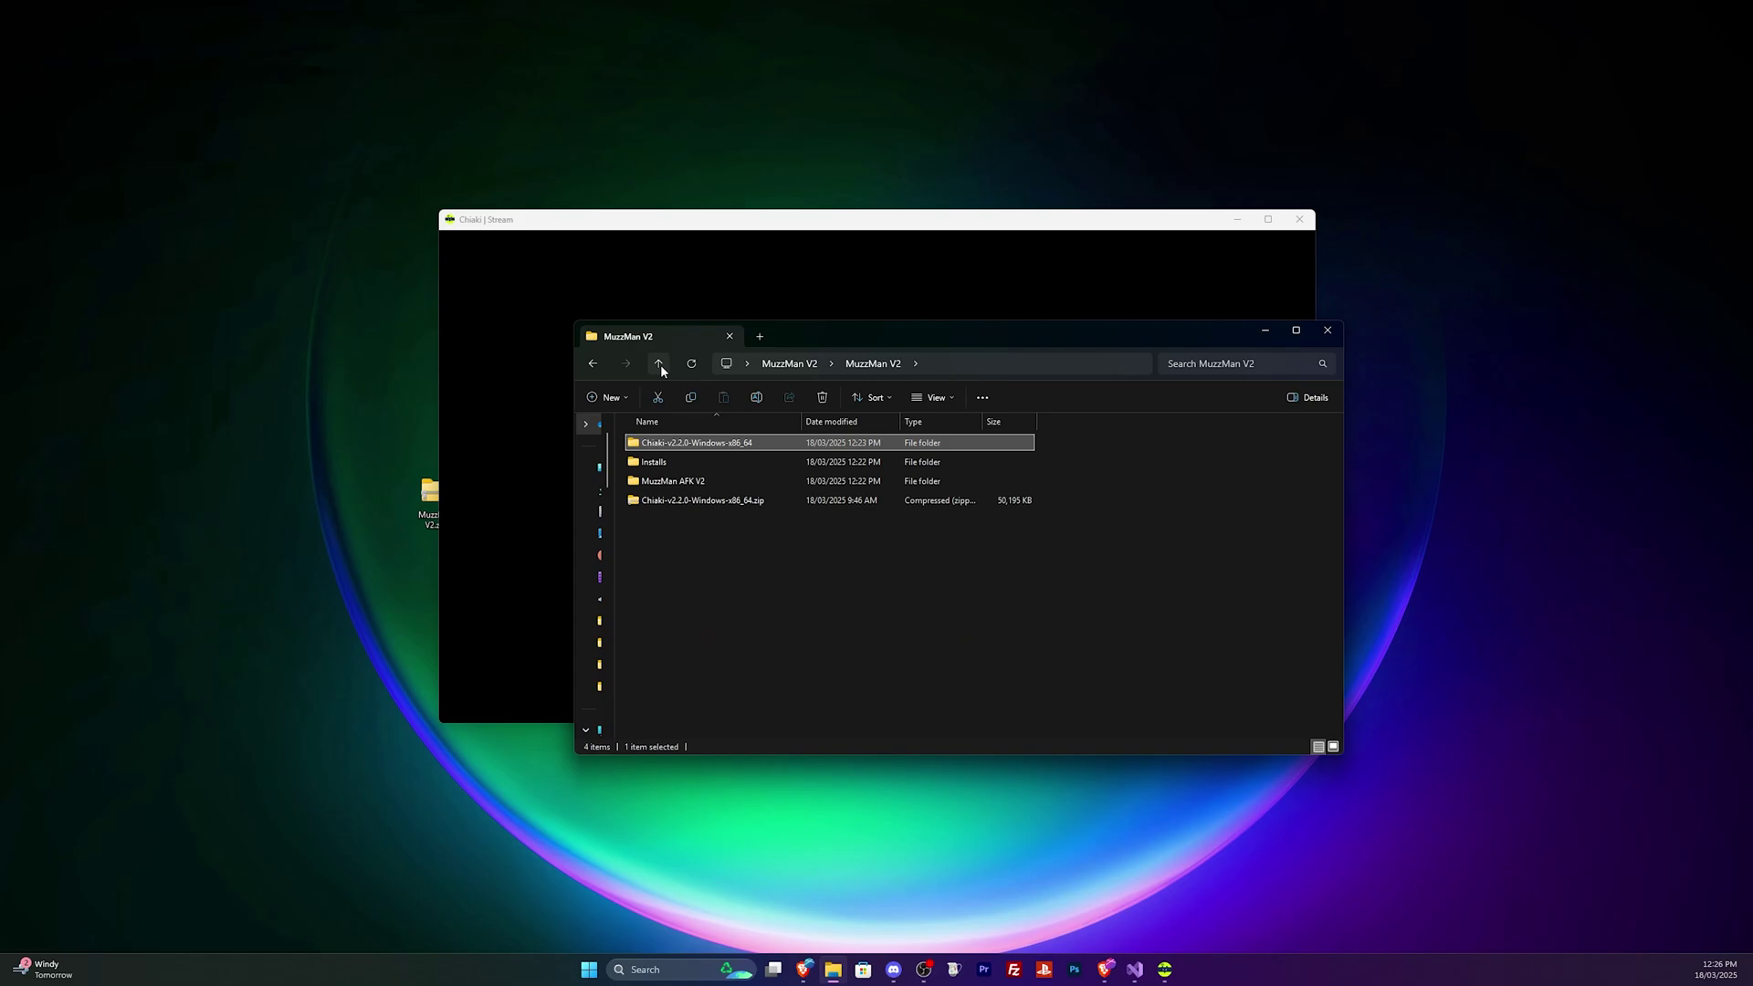
{"action": "double_click", "coordinate": [667, 481]}
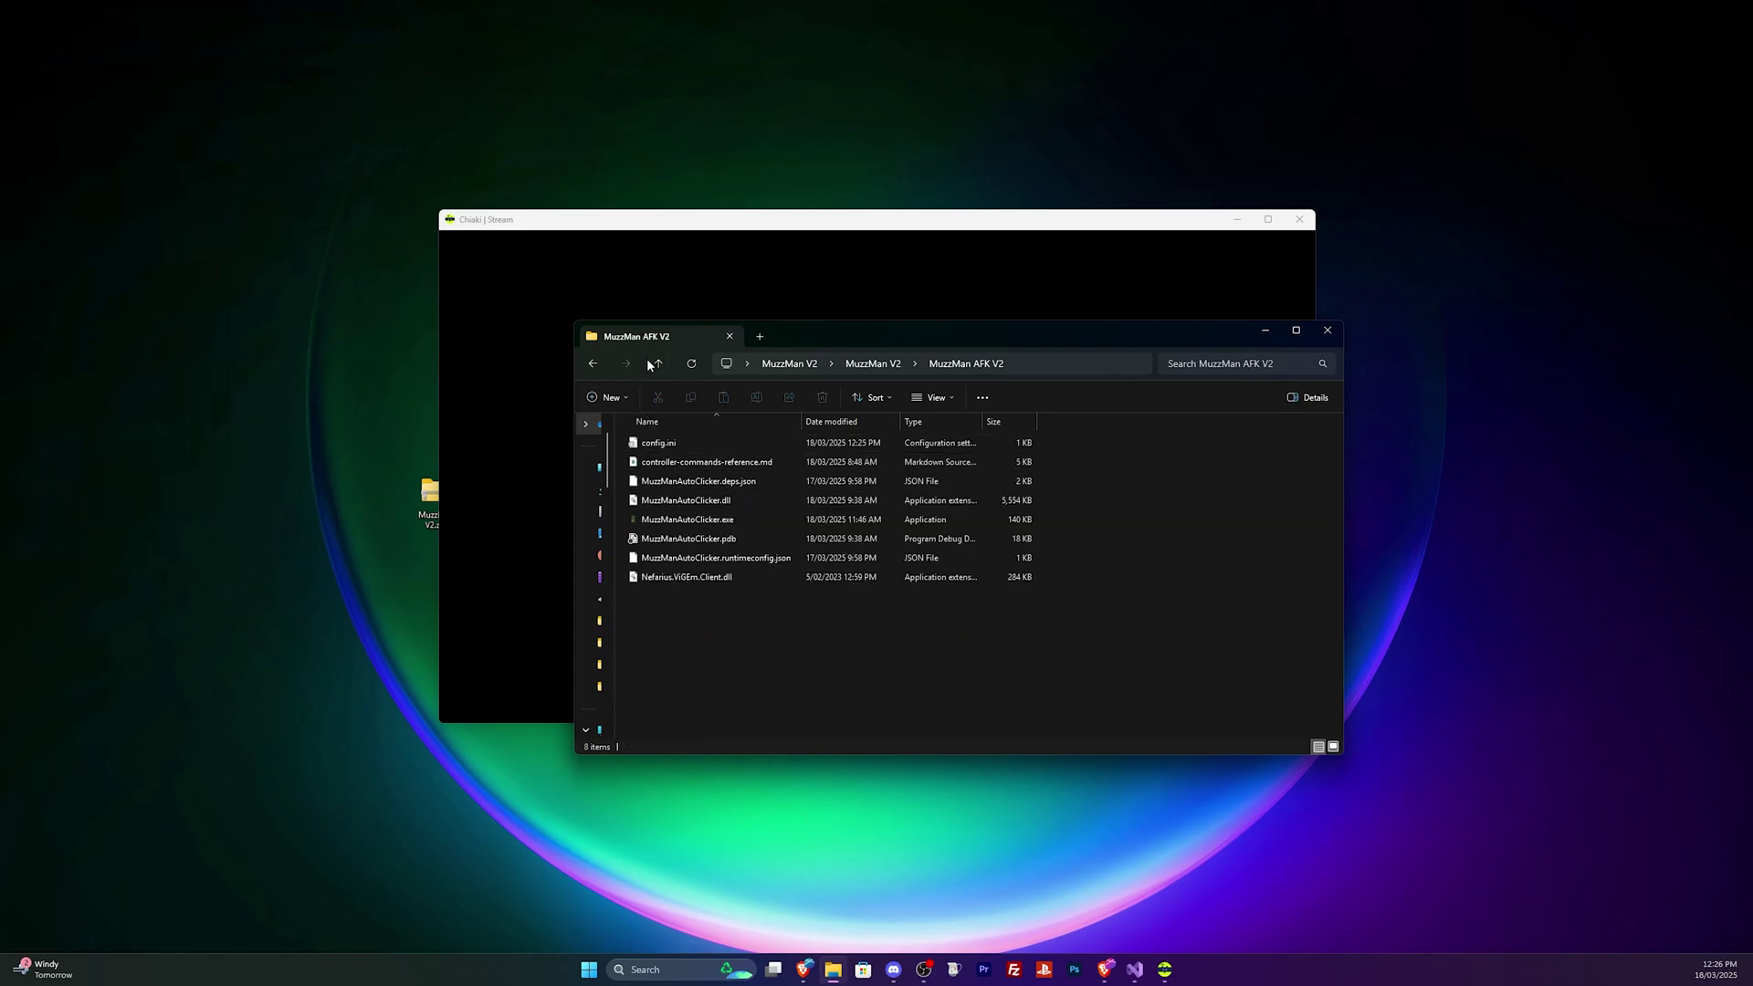
{"action": "left_click", "coordinate": [657, 363]}
{"action": "double_click", "coordinate": [676, 462]}
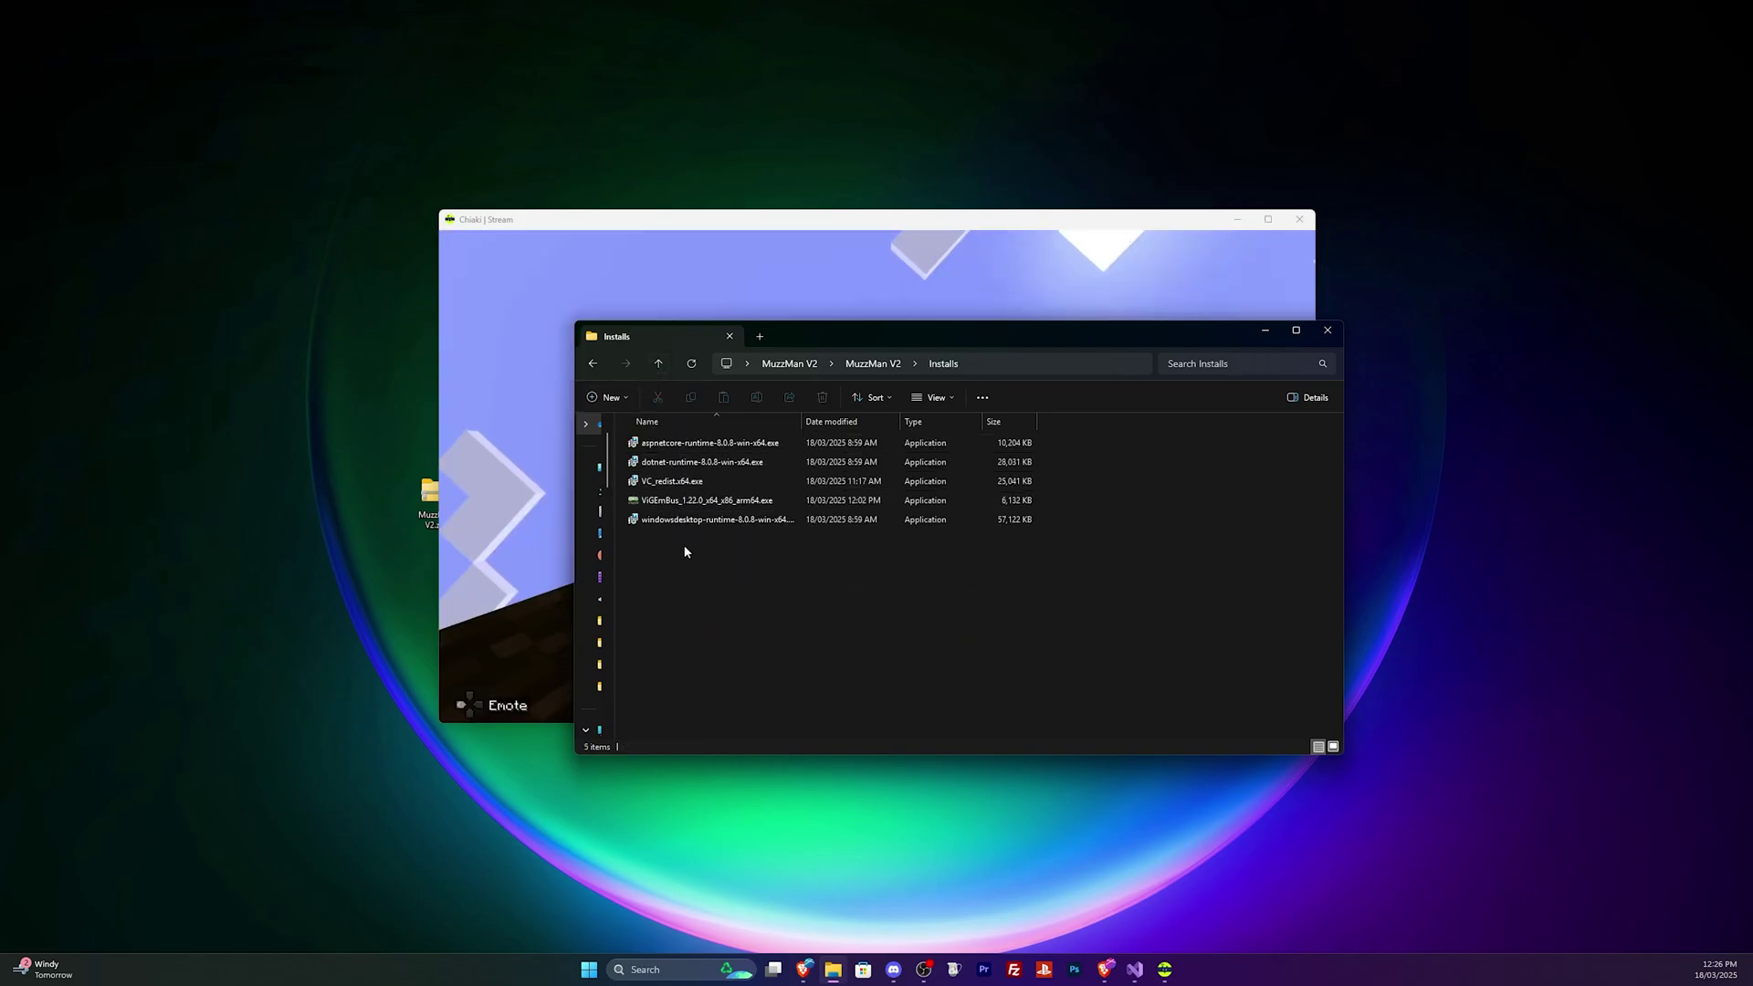
{"action": "mouse_move", "coordinate": [685, 551]}
{"action": "left_mouse_down"}
{"action": "mouse_move", "coordinate": [771, 440]}
{"action": "mouse_move", "coordinate": [648, 438]}
{"action": "mouse_move", "coordinate": [722, 465]}
{"action": "mouse_move", "coordinate": [666, 448]}
{"action": "left_mouse_up"}
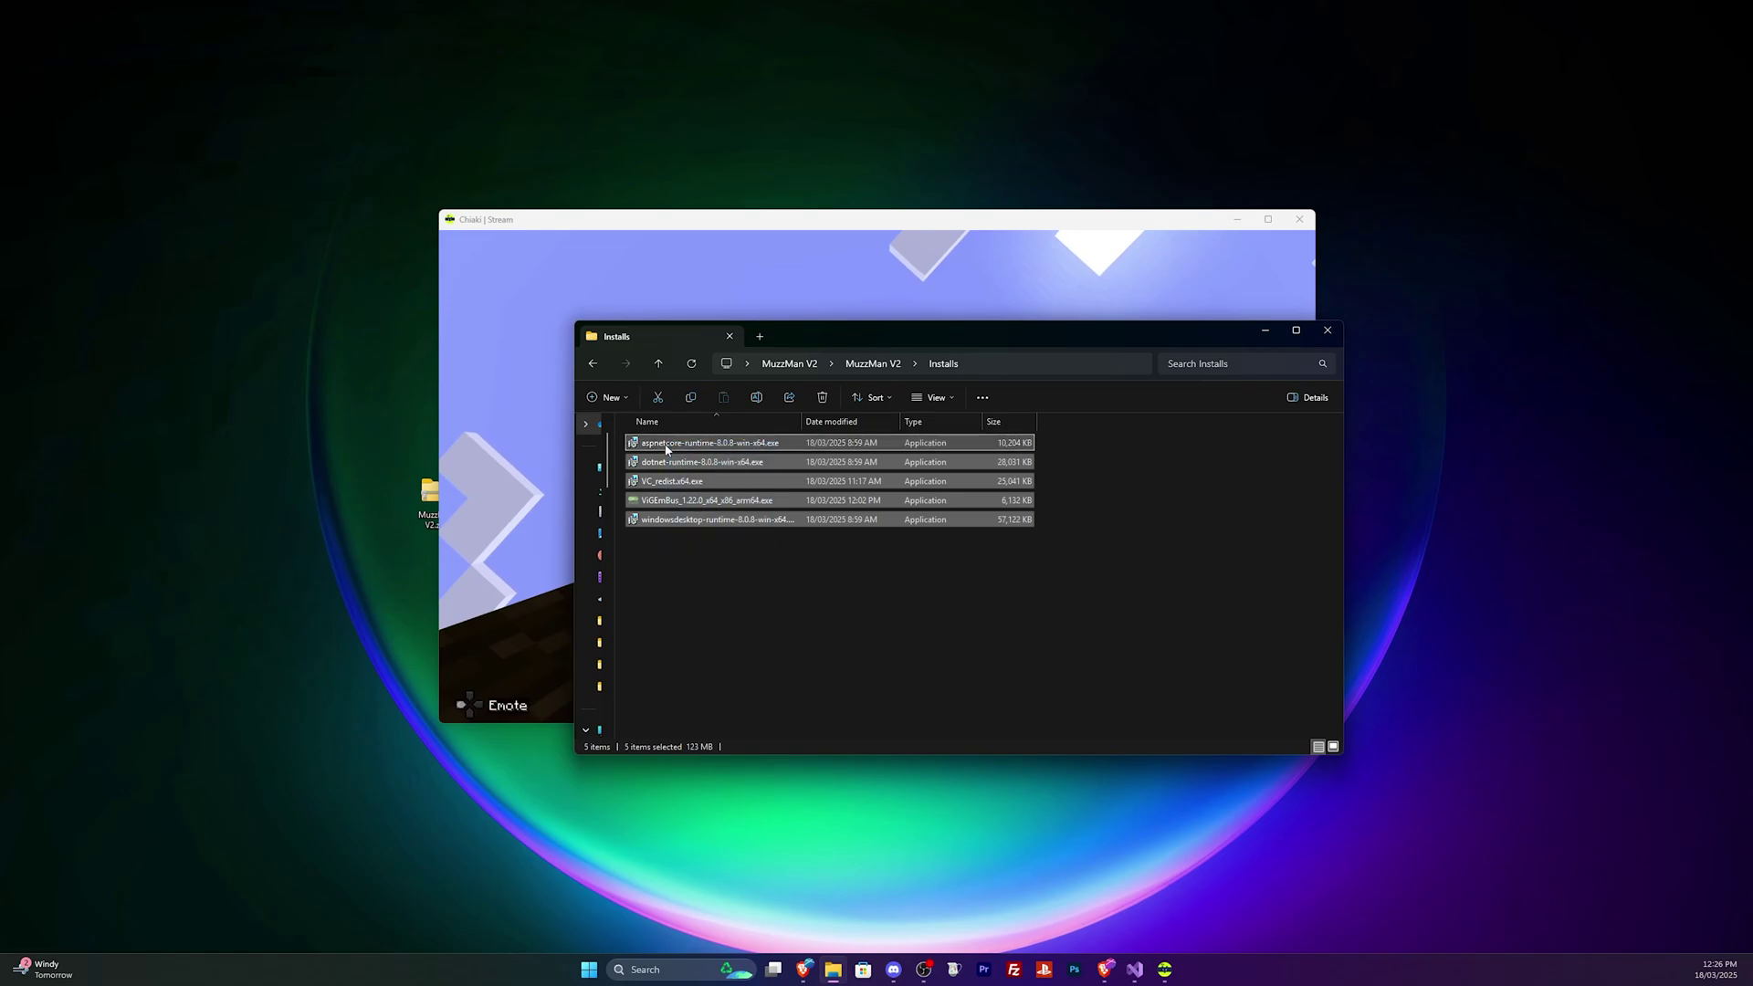
{"action": "mouse_move", "coordinate": [736, 566]}
{"action": "left_mouse_down"}
{"action": "mouse_move", "coordinate": [792, 513]}
{"action": "mouse_move", "coordinate": [666, 463]}
{"action": "mouse_move", "coordinate": [659, 387]}
{"action": "left_mouse_up"}
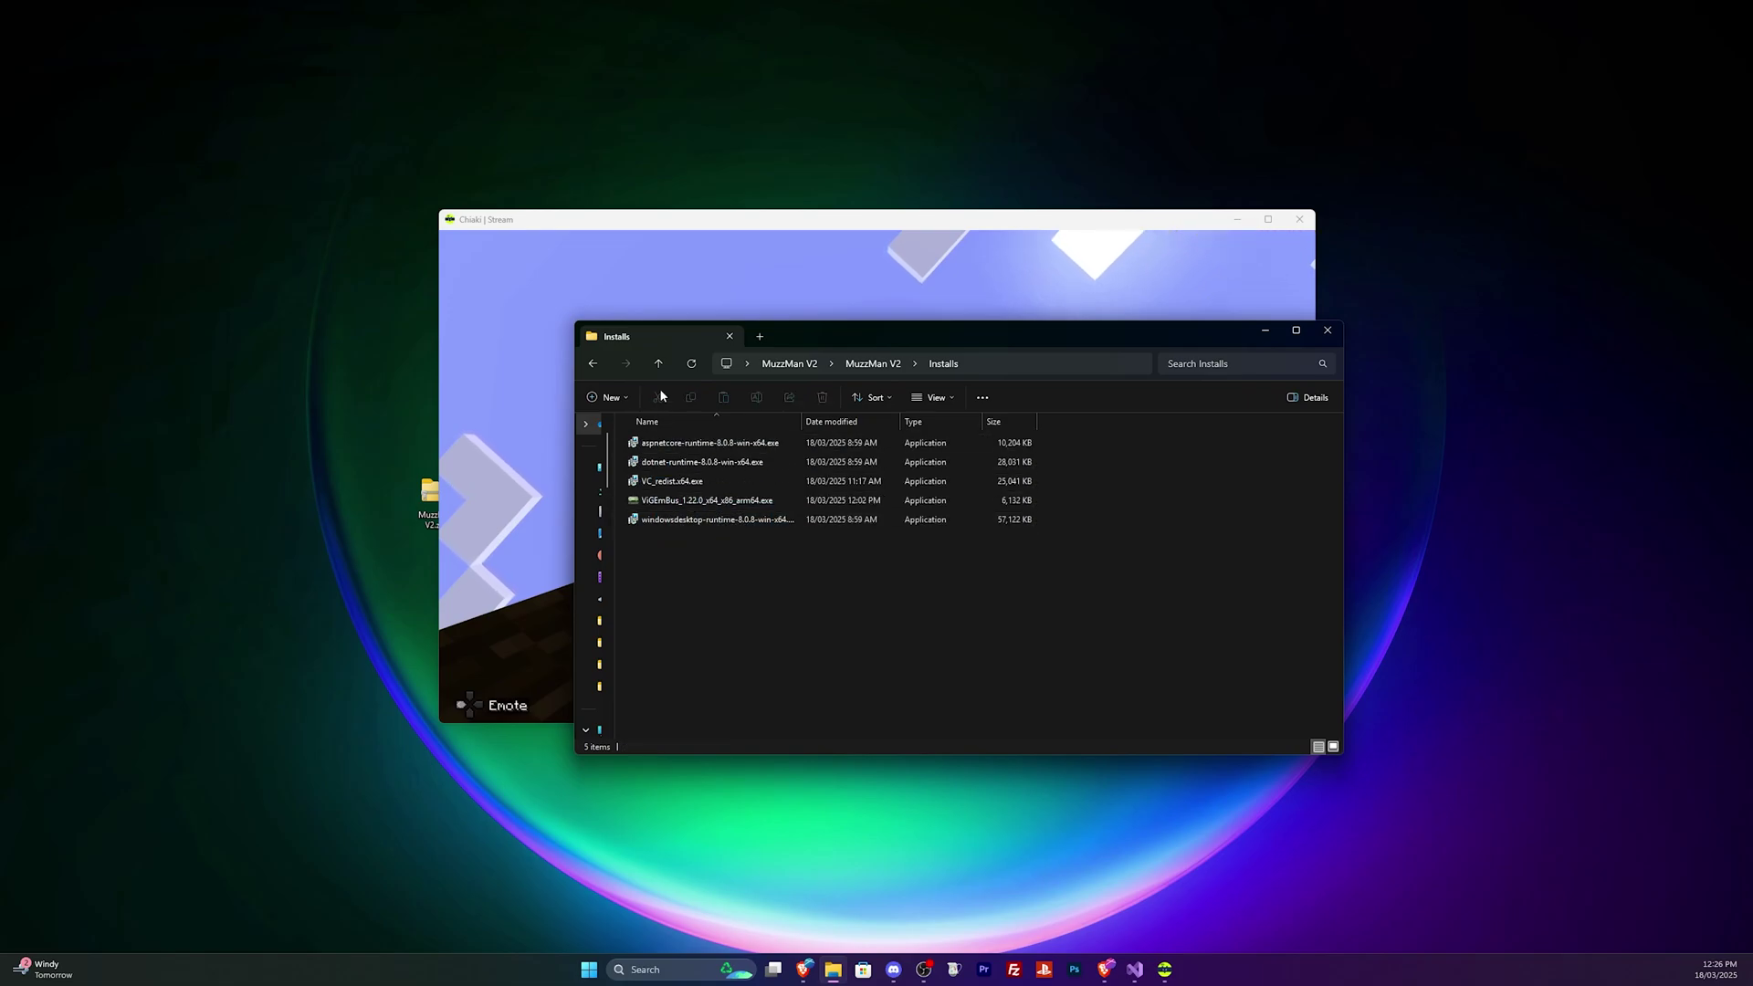
- Return to MuzzMan AFK V2 and open config.ini in Notepad
{"action": "key", "text": "alt+Left"}
{"action": "double_click", "coordinate": [683, 479]}
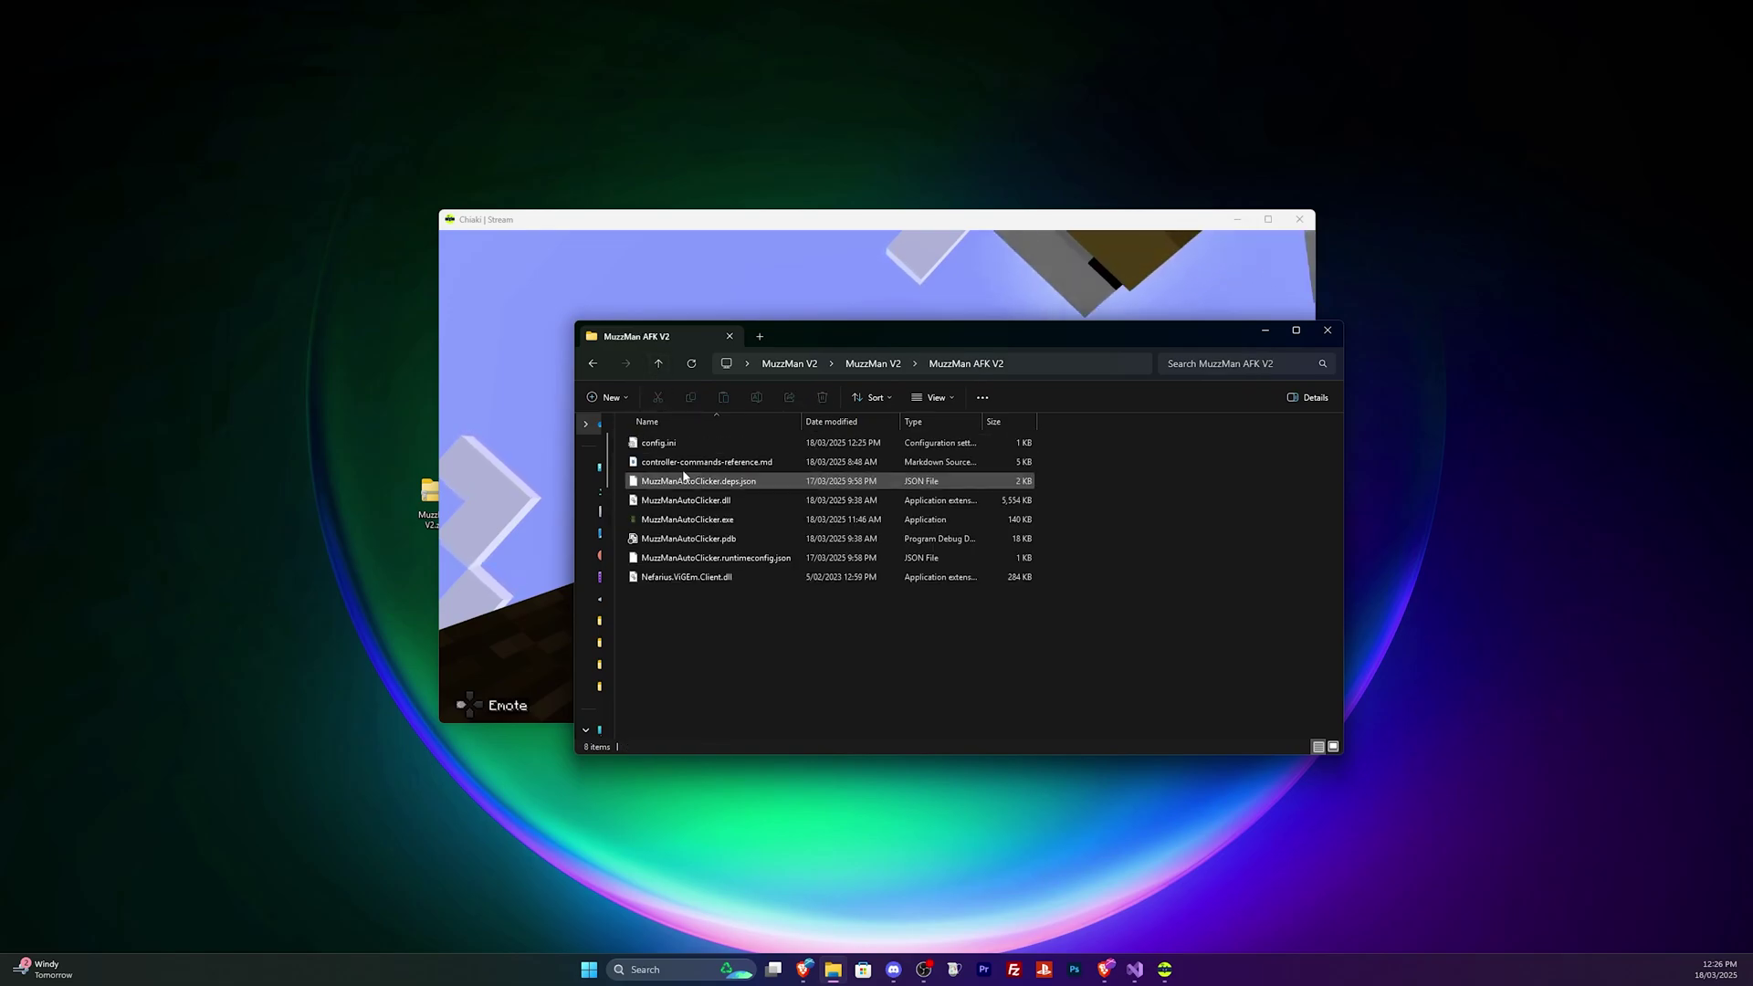
{"action": "double_click", "coordinate": [684, 444]}
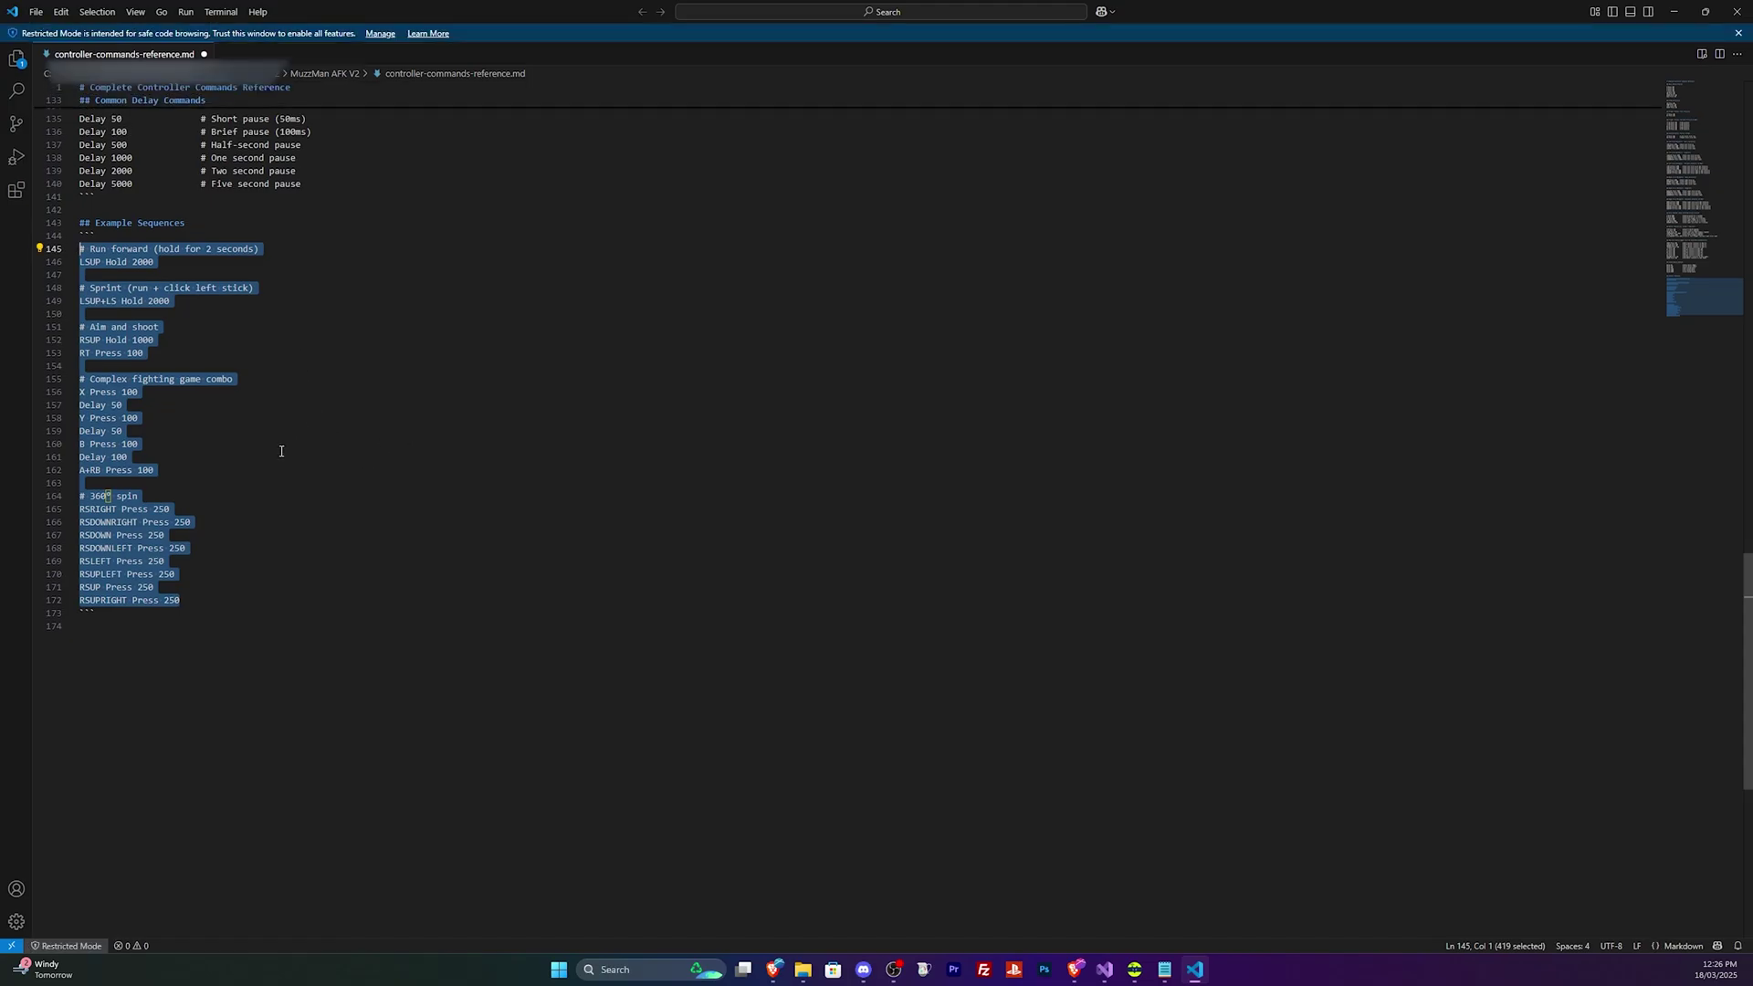
- Scroll back to the top of controller-commands-reference.md and minimize VS Code
{"action": "left_click", "coordinate": [315, 516]}
{"action": "scroll", "coordinate": [310, 513], "scroll_direction": "up", "scroll_amount": 20}
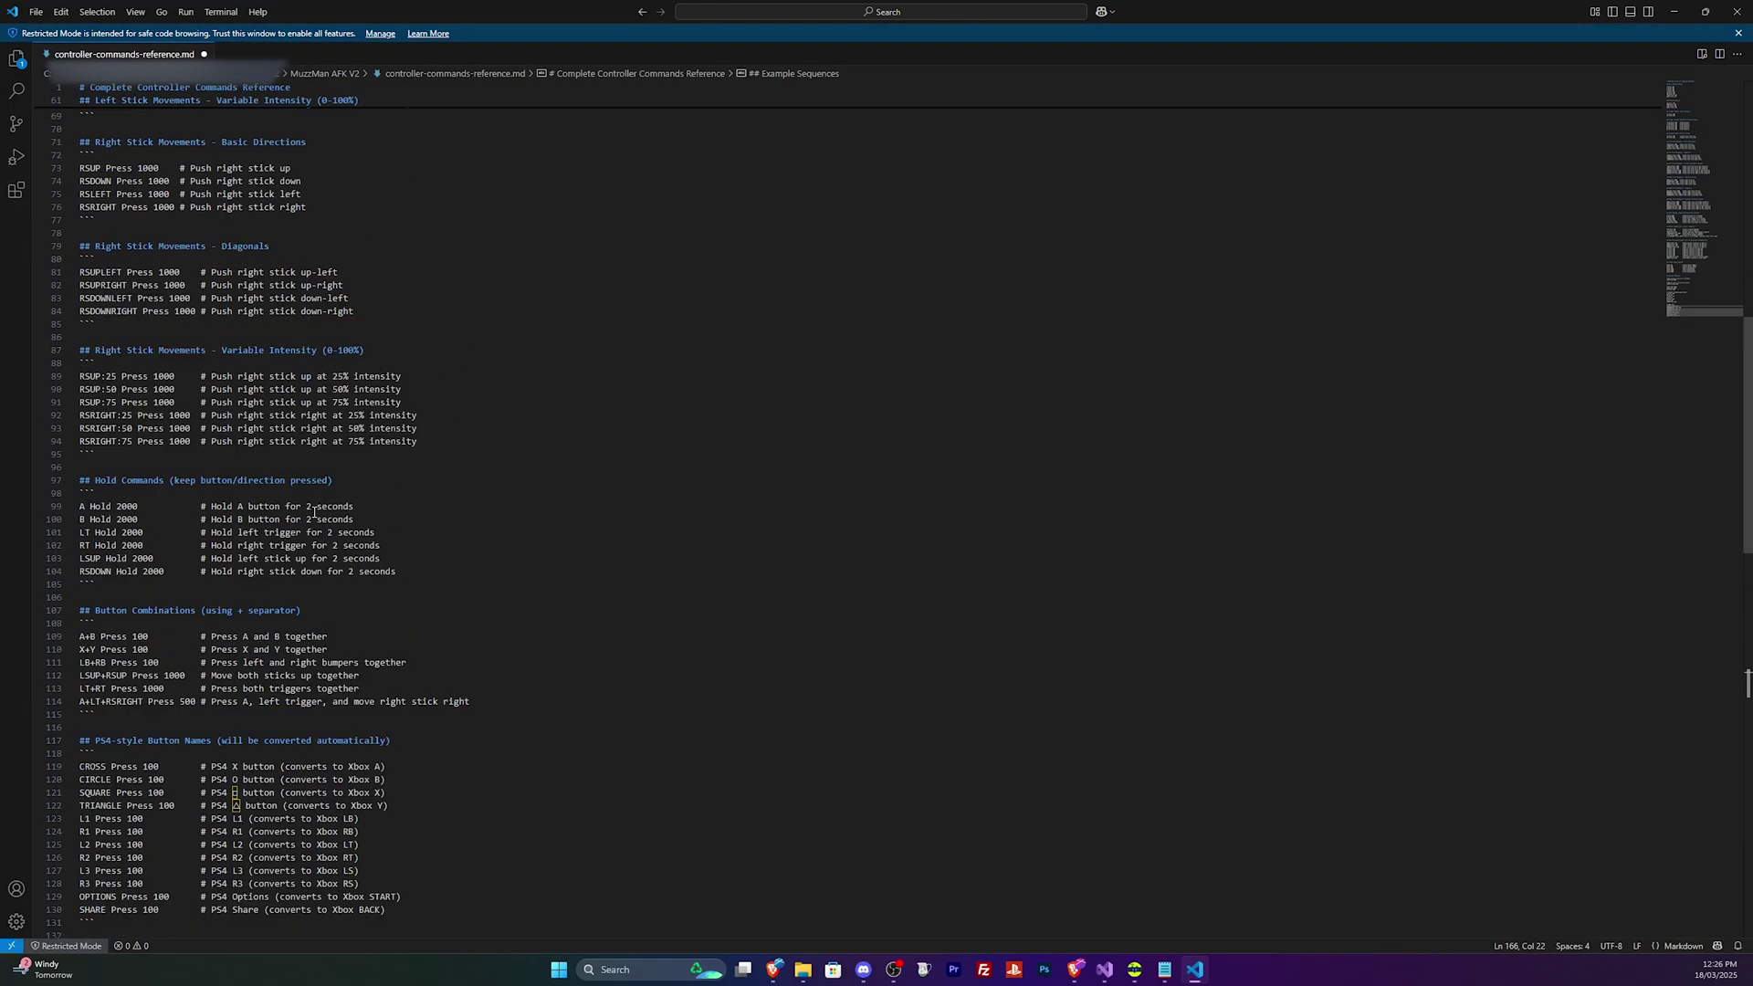
{"action": "scroll", "coordinate": [315, 513], "scroll_direction": "up", "scroll_amount": 10}
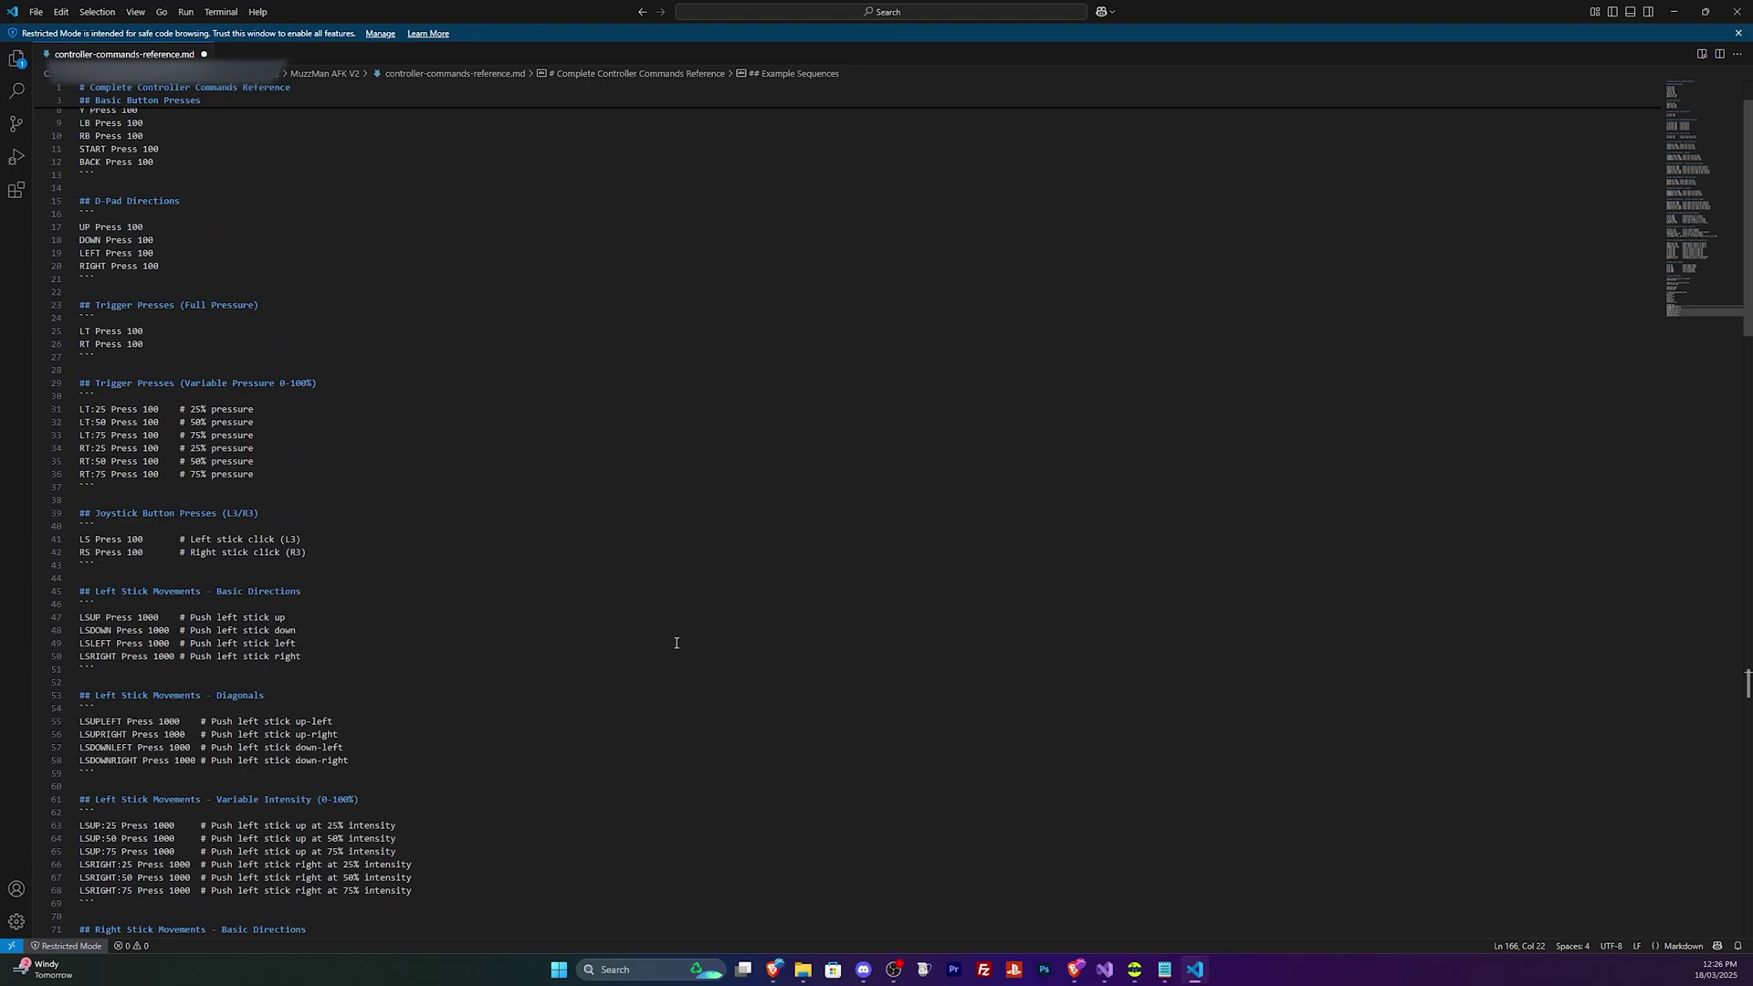
{"action": "left_click", "coordinate": [1675, 12]}
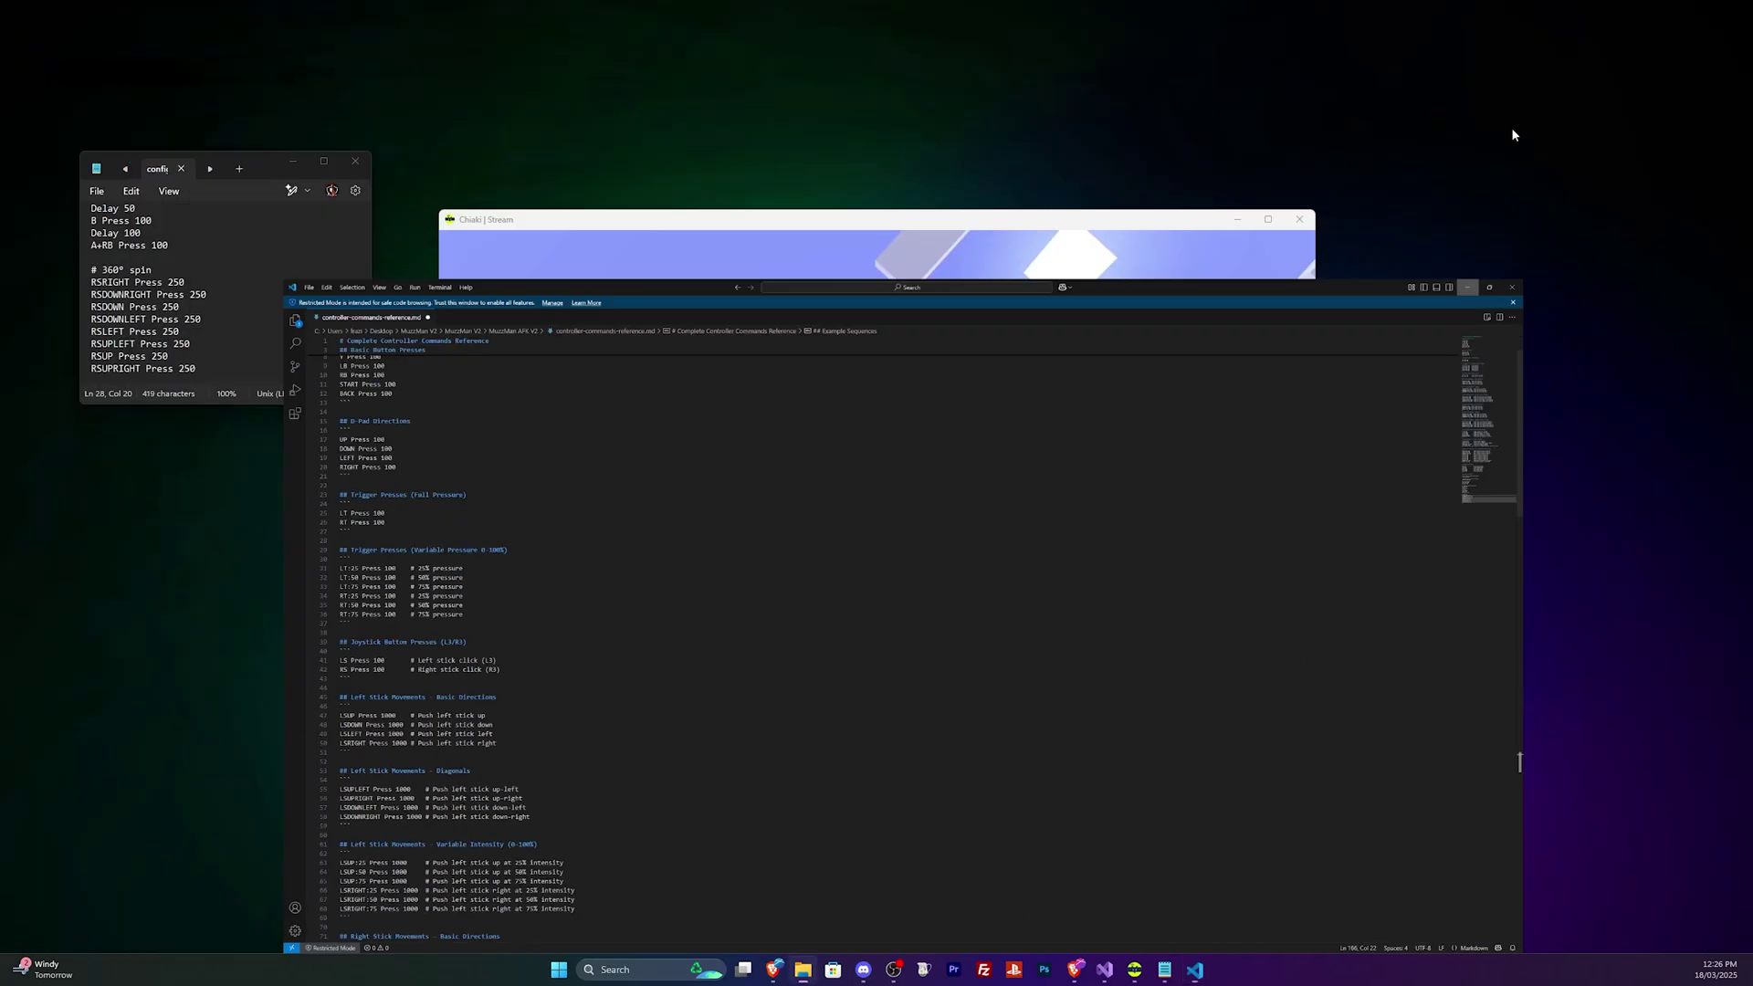
- Launch MuzzManAutoClicker.exe beside the Chiaki stream and enable the BO4 Plasma combo
{"action": "double_click", "coordinate": [694, 520]}
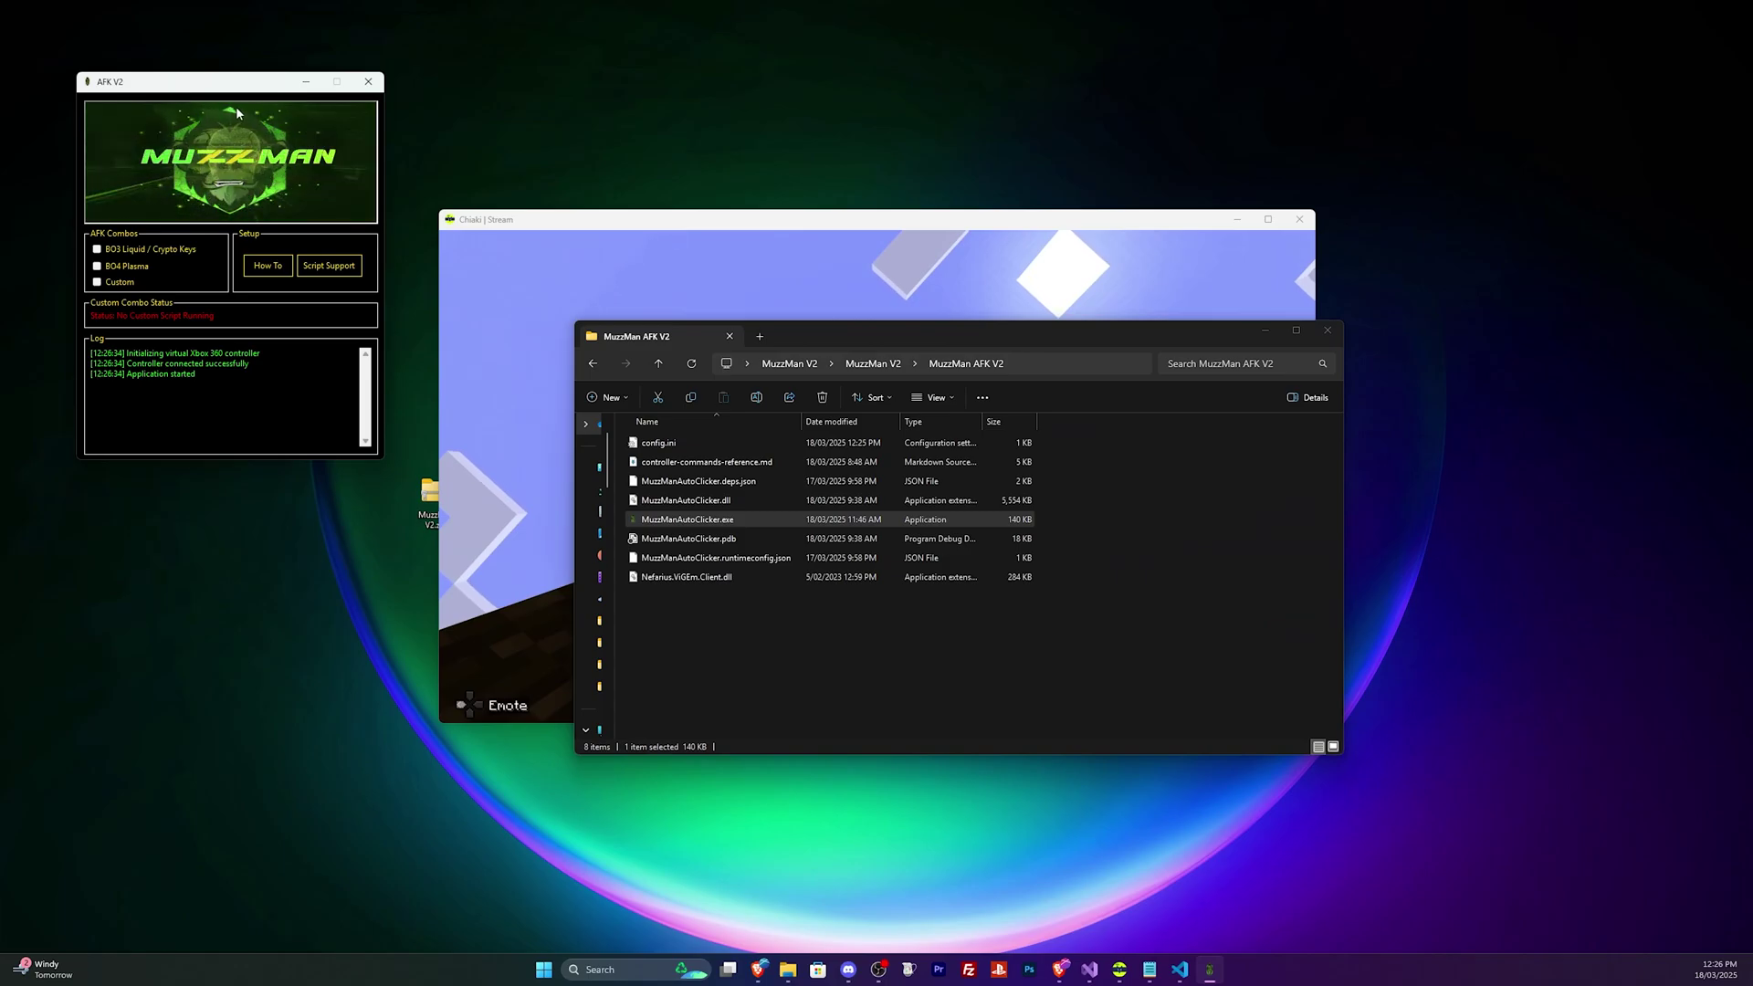
{"action": "mouse_move", "coordinate": [236, 87]}
{"action": "left_mouse_down"}
{"action": "mouse_move", "coordinate": [343, 170]}
{"action": "mouse_move", "coordinate": [334, 343]}
{"action": "left_mouse_up"}
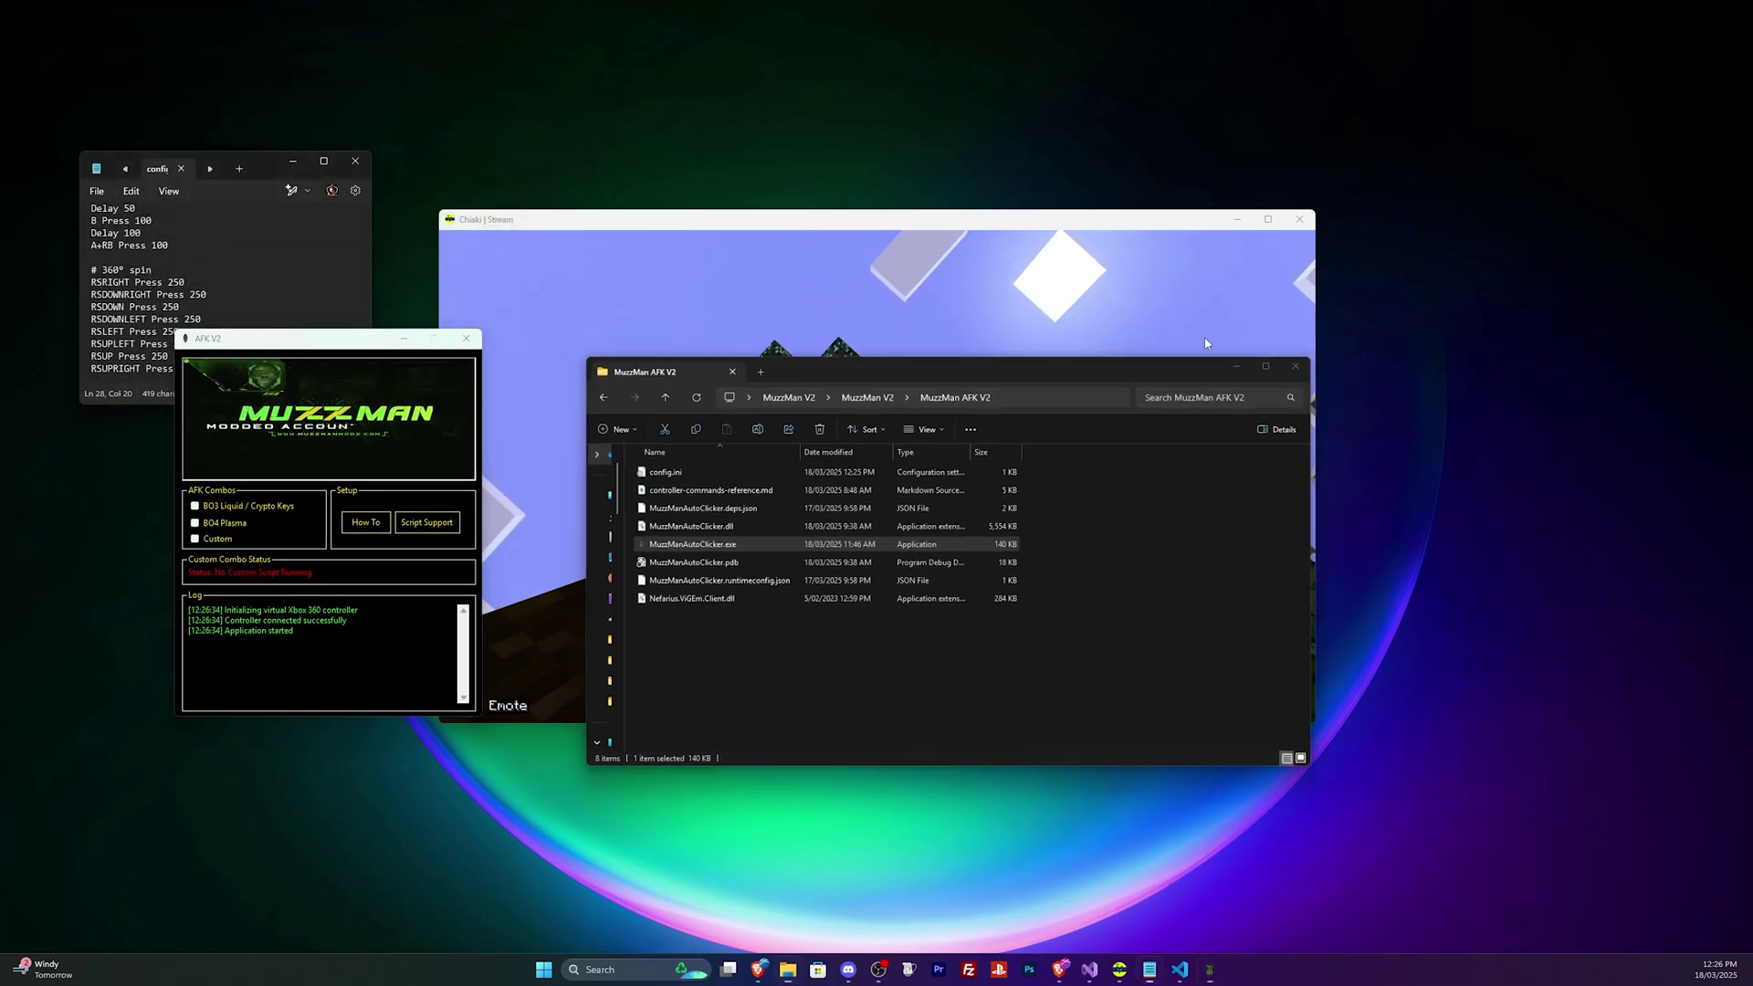
{"action": "left_click", "coordinate": [1265, 330]}
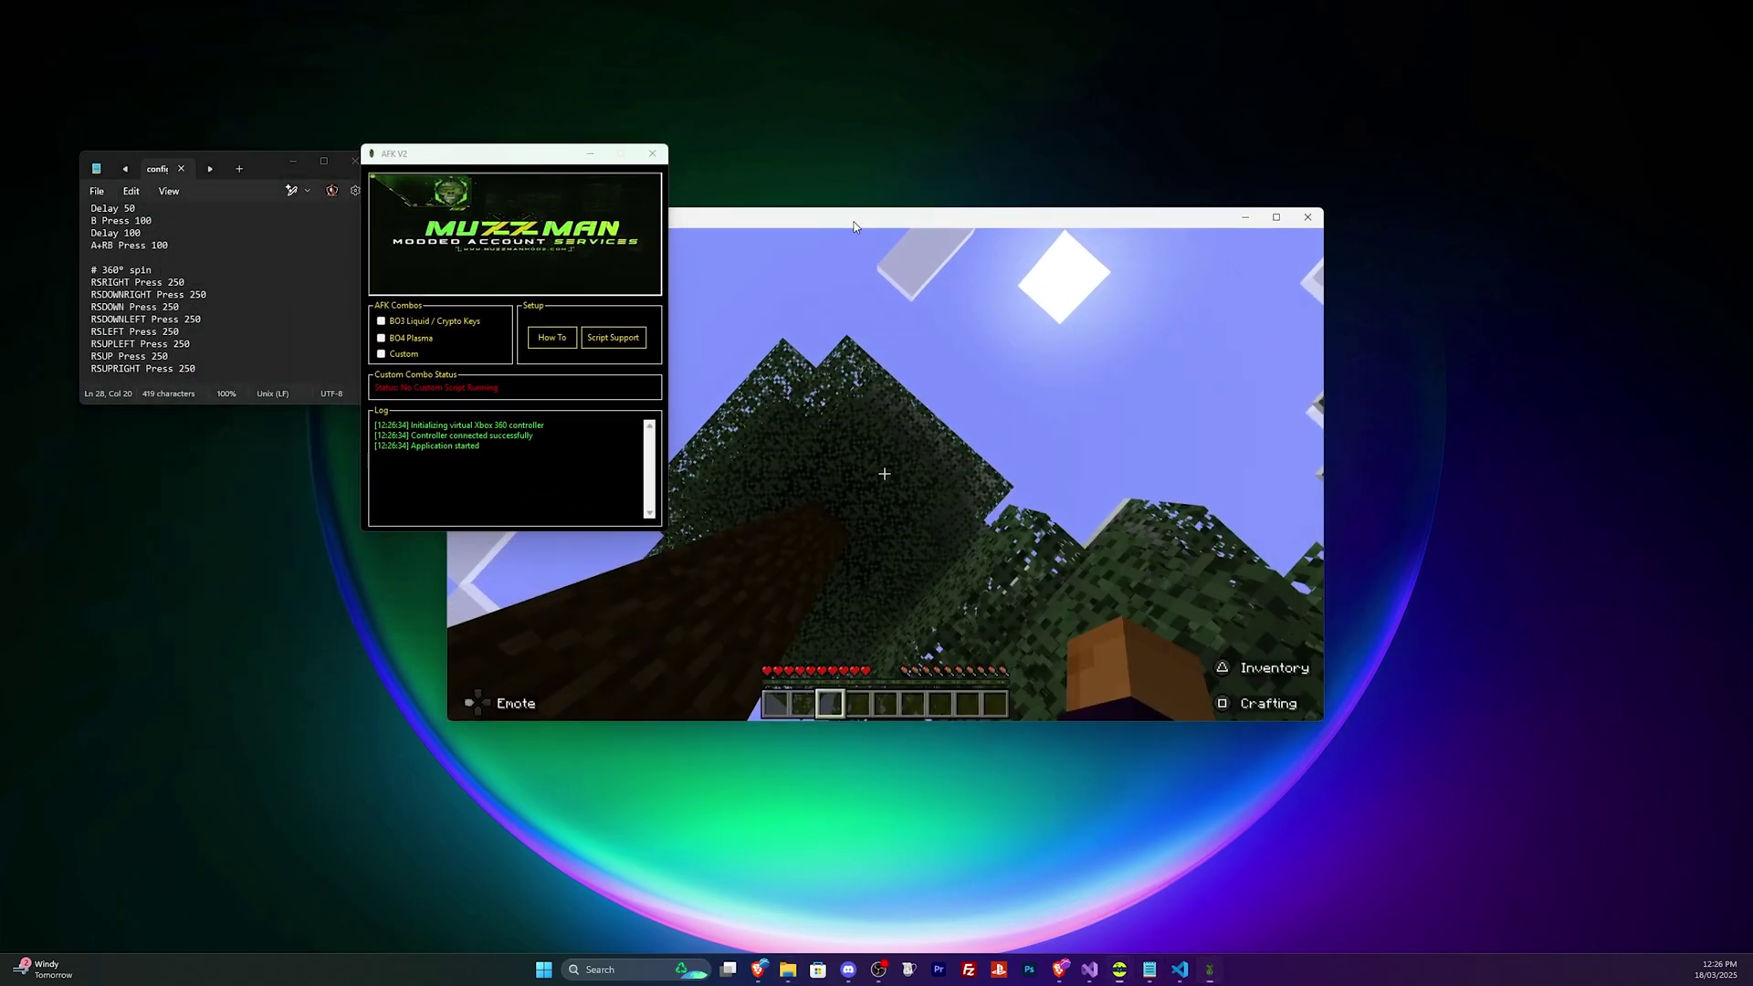
{"action": "mouse_move", "coordinate": [855, 221]}
{"action": "left_mouse_down"}
{"action": "mouse_move", "coordinate": [1245, 105]}
{"action": "mouse_move", "coordinate": [1150, 100]}
{"action": "left_mouse_up"}
{"action": "mouse_move", "coordinate": [563, 156]}
{"action": "left_mouse_down"}
{"action": "mouse_move", "coordinate": [620, 157]}
{"action": "mouse_move", "coordinate": [626, 110]}
{"action": "left_mouse_up"}
{"action": "key", "text": "F1"}
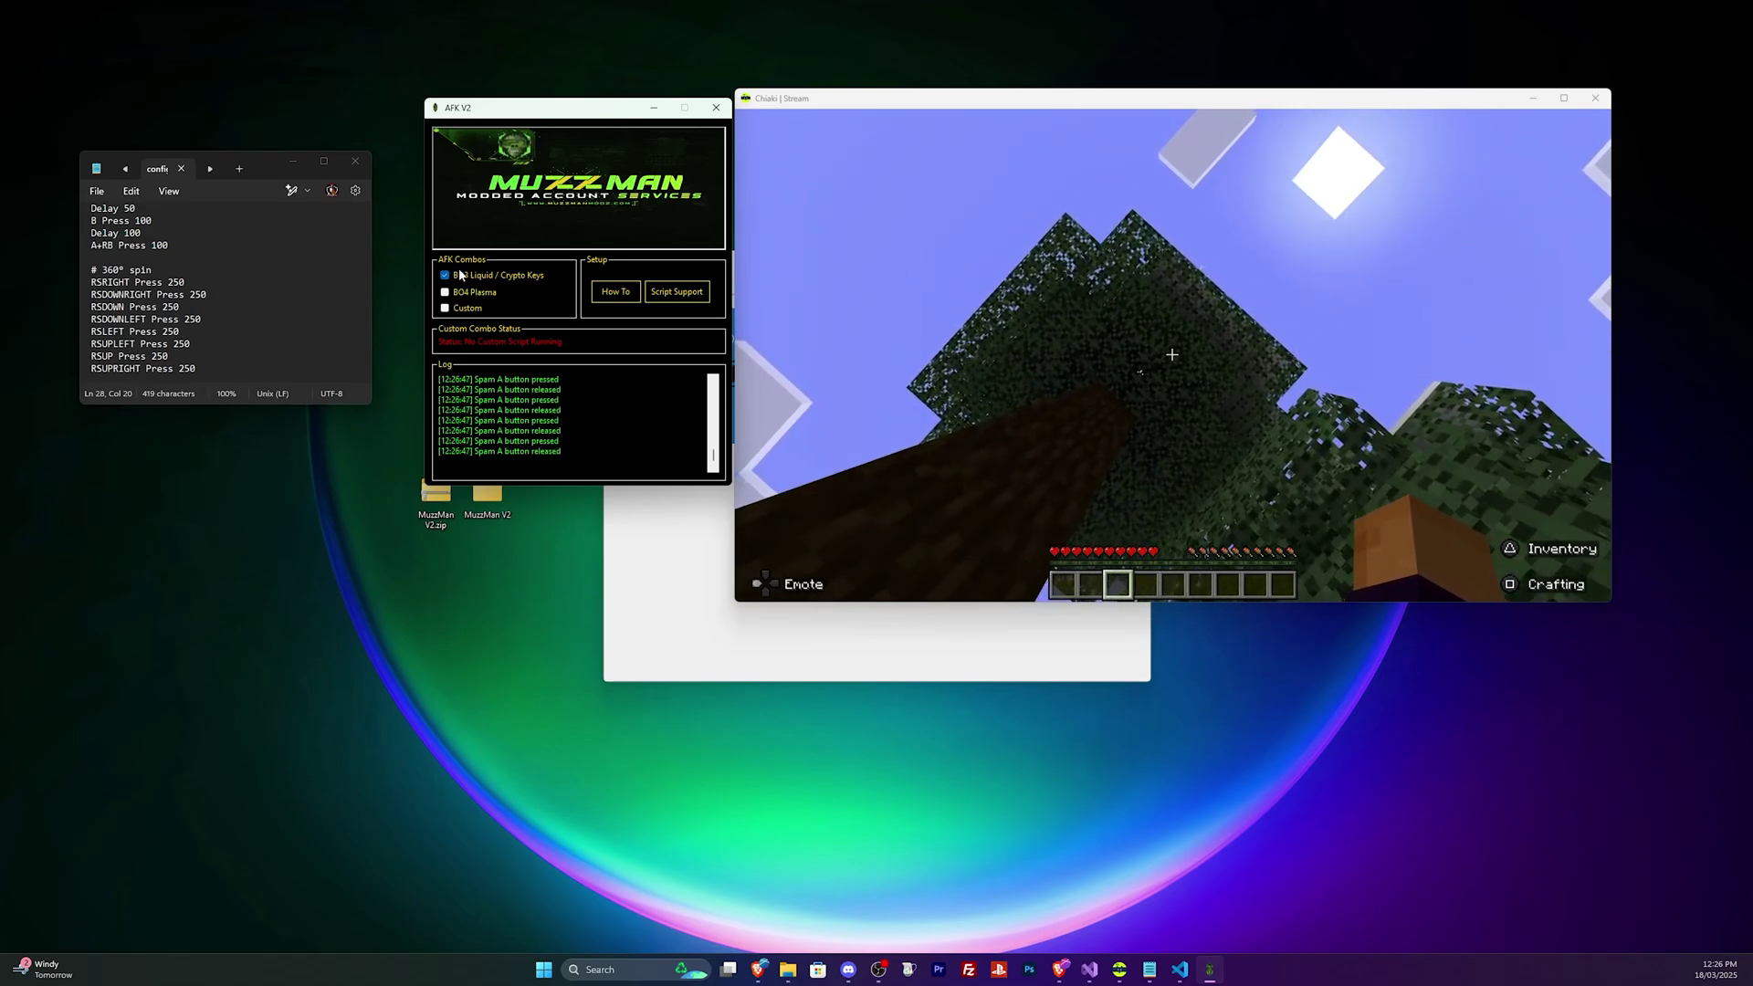
{"action": "key", "text": "F2"}
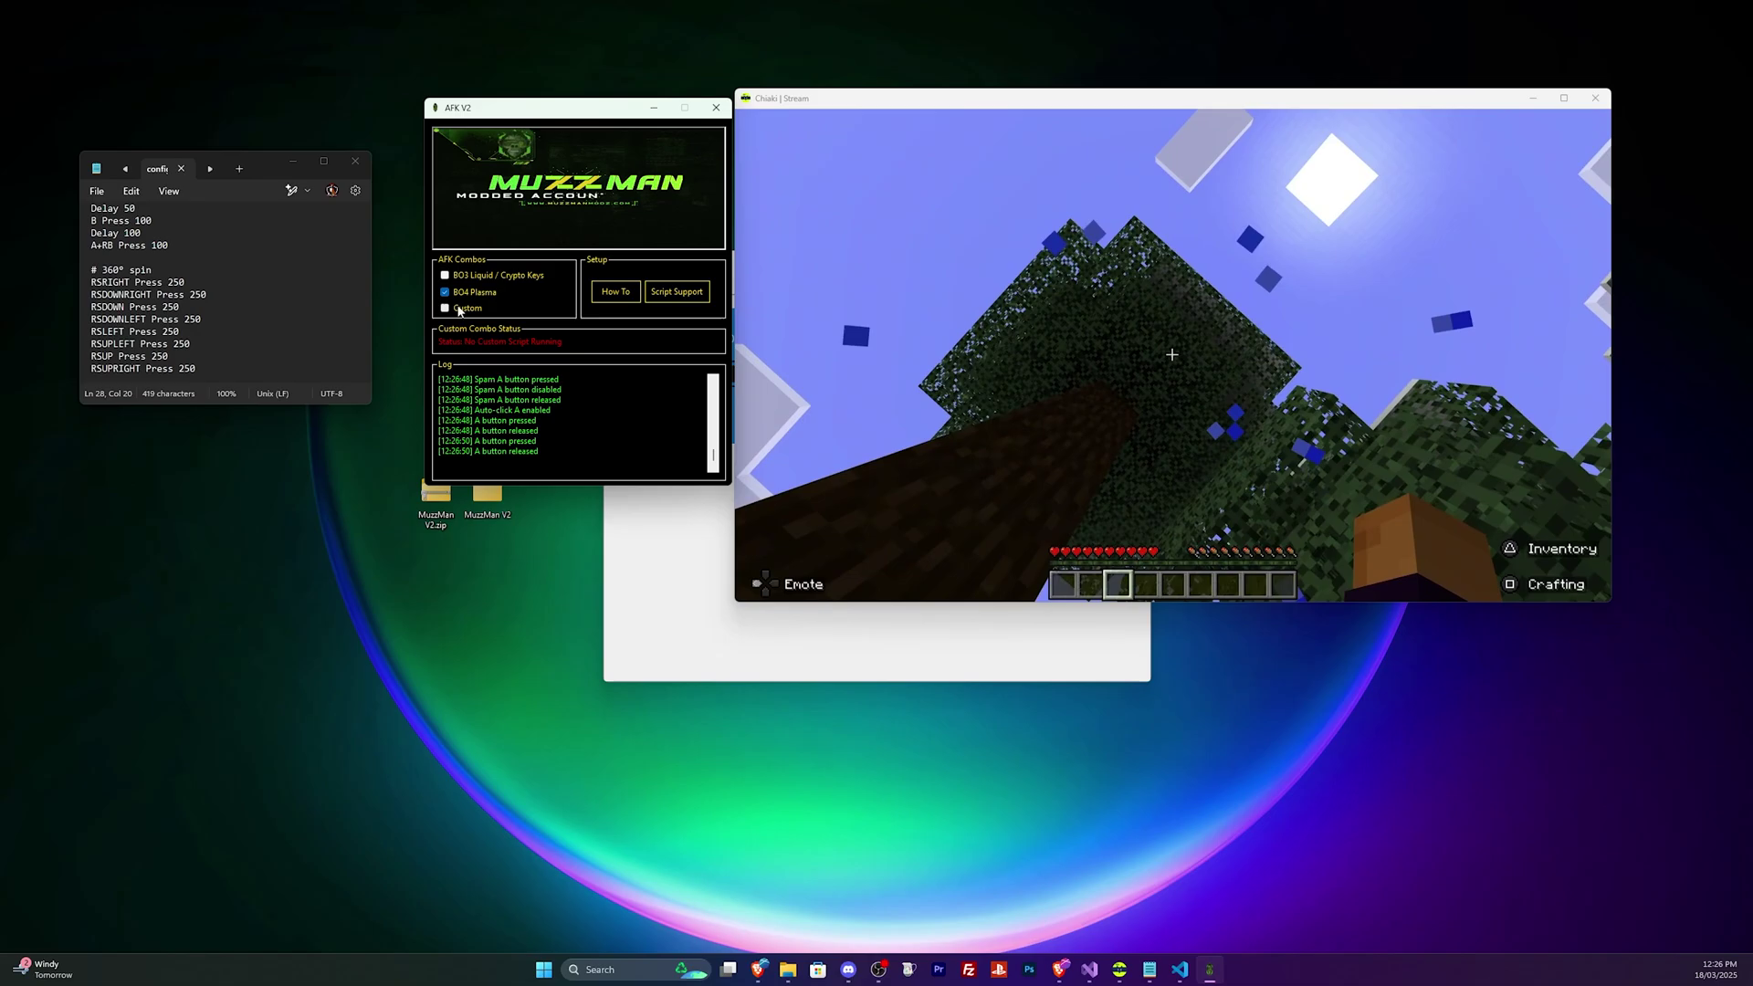
- Turn off BO4 Plasma, run the config.ini Custom script until the inventory opens, then stop it
{"action": "left_click", "coordinate": [461, 298]}
{"action": "left_click", "coordinate": [459, 312]}
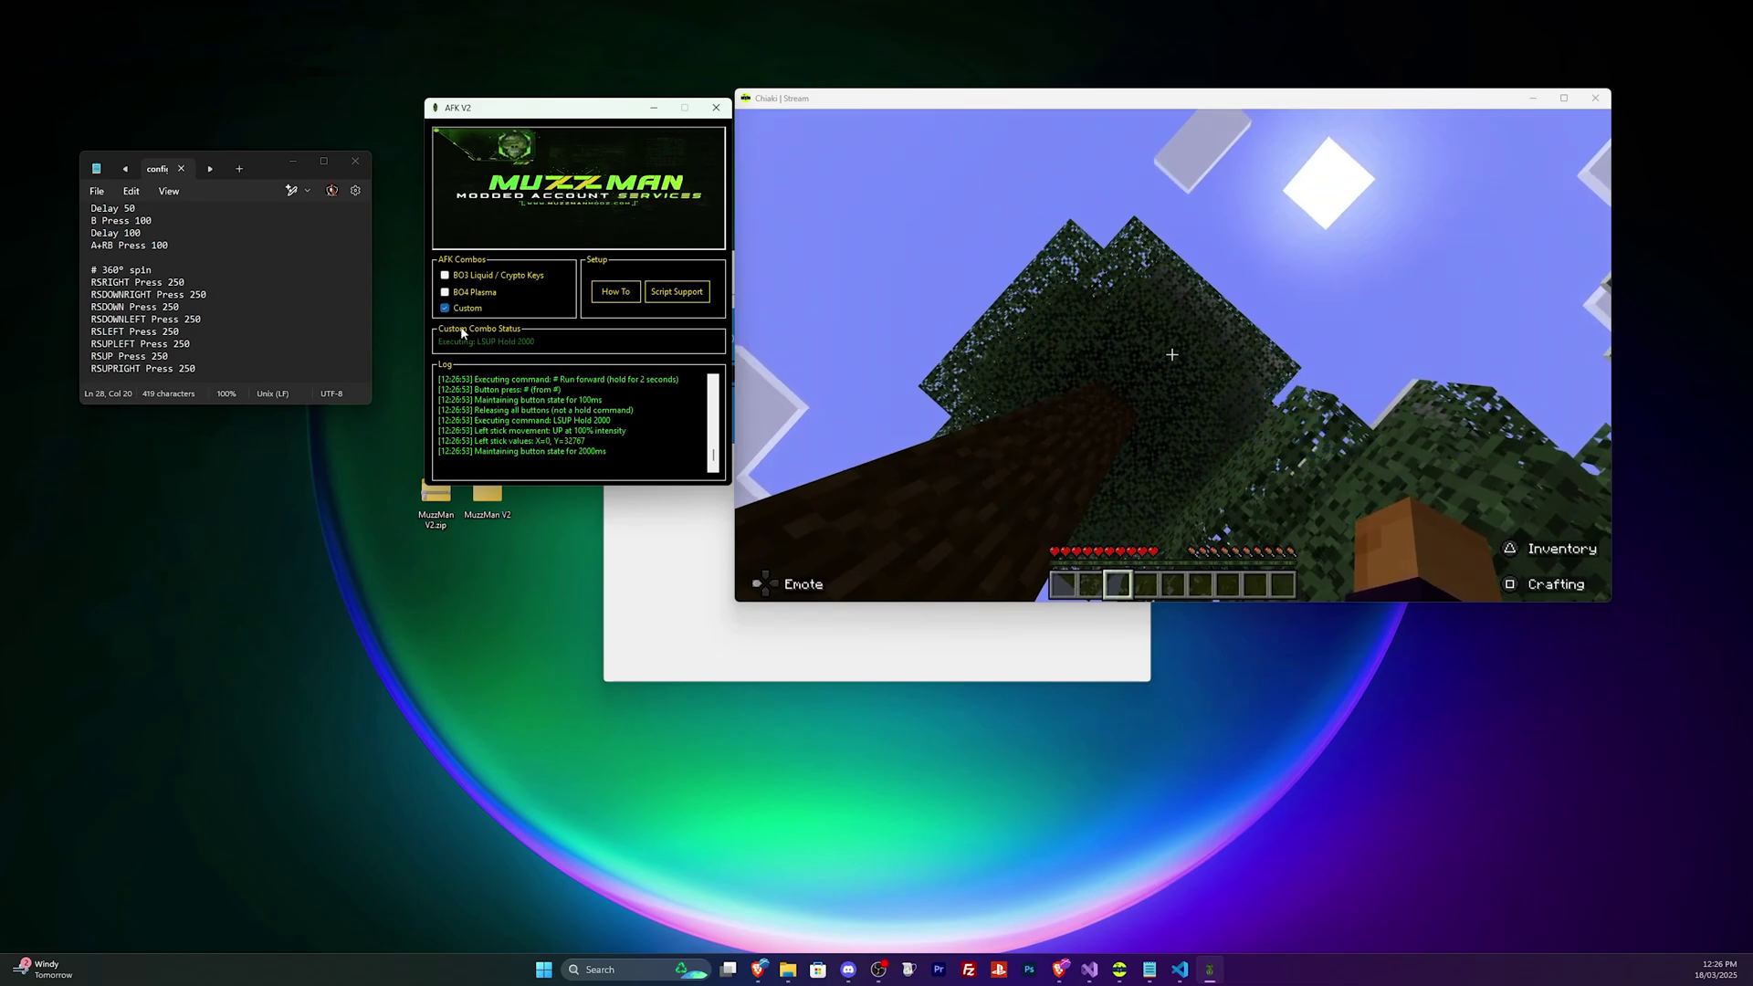
{"action": "scroll", "coordinate": [337, 357], "scroll_direction": "up", "scroll_amount": 7}
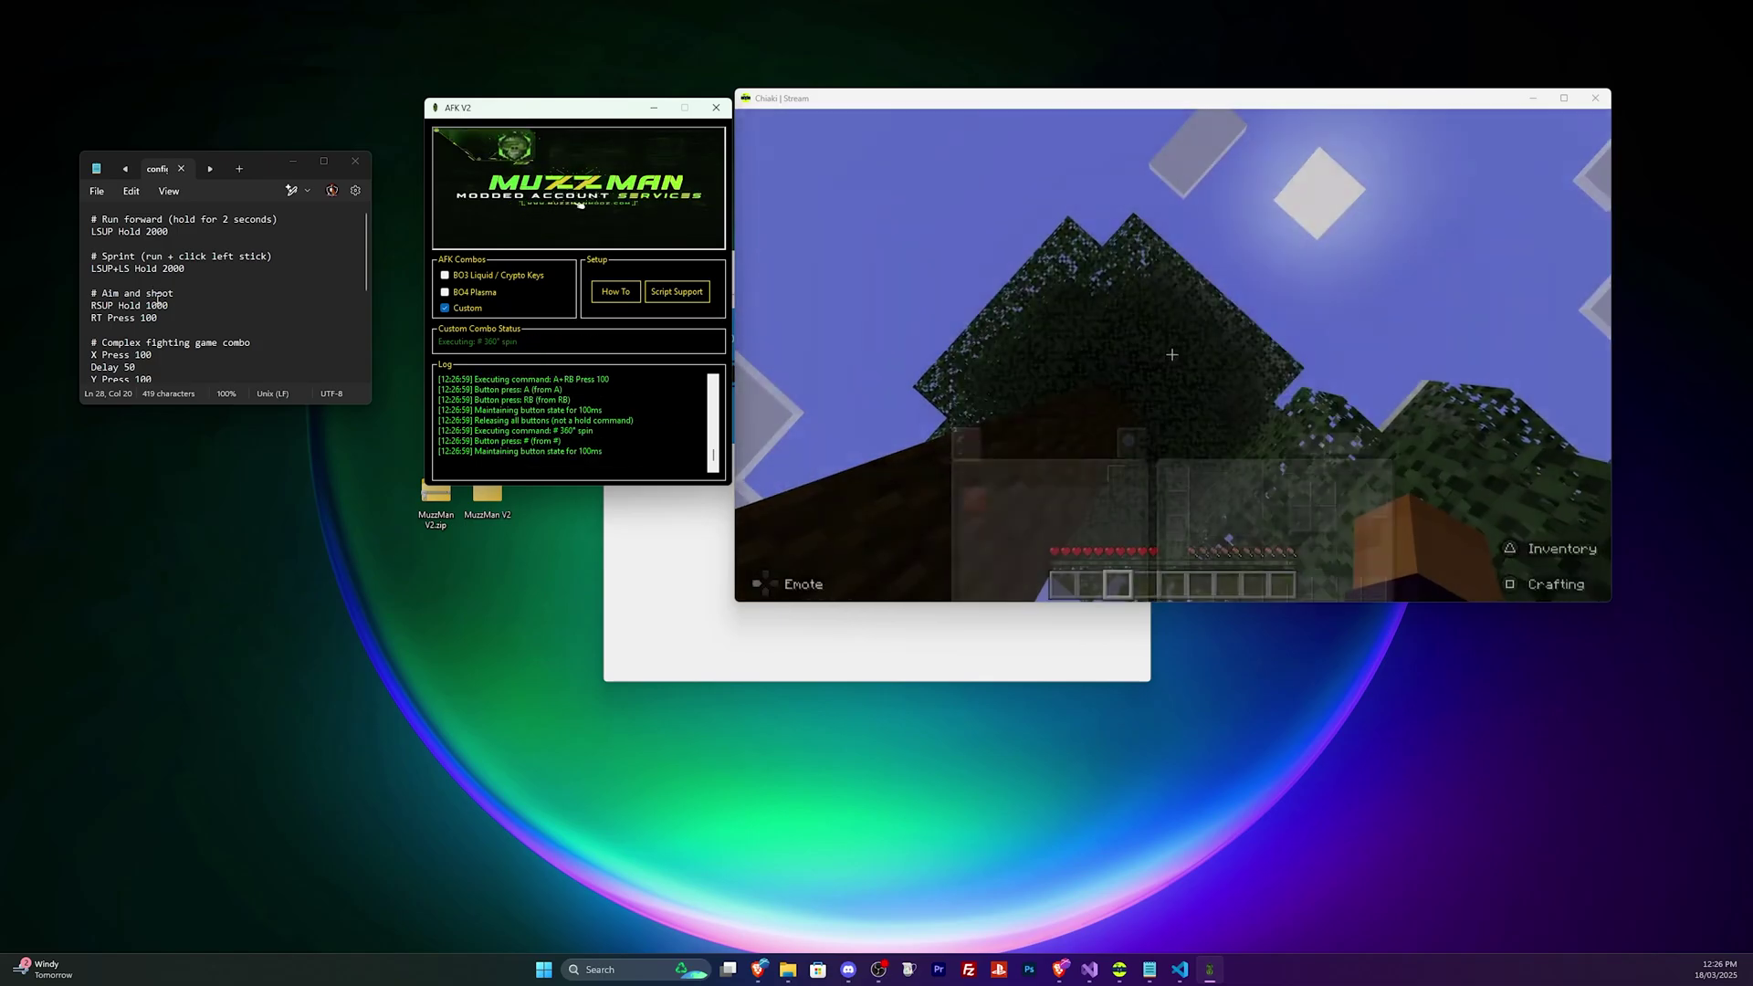
{"action": "scroll", "coordinate": [158, 298], "scroll_direction": "down", "scroll_amount": 3}
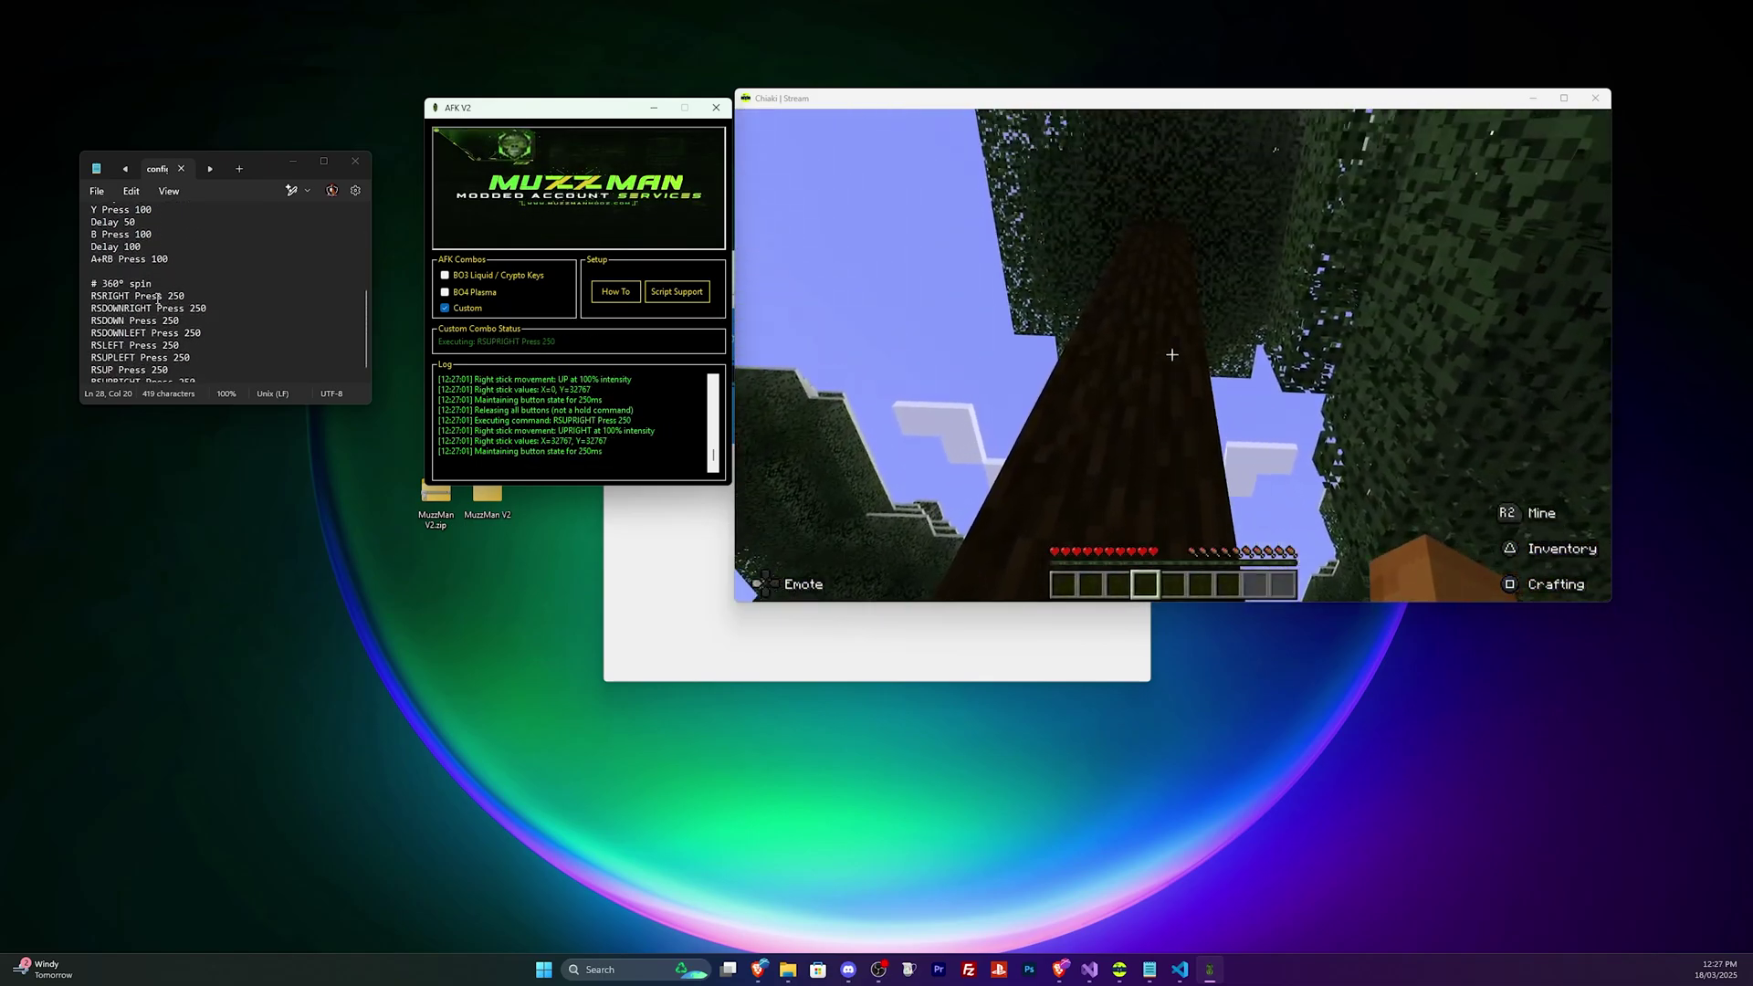
{"action": "scroll", "coordinate": [158, 299], "scroll_direction": "down", "scroll_amount": 1}
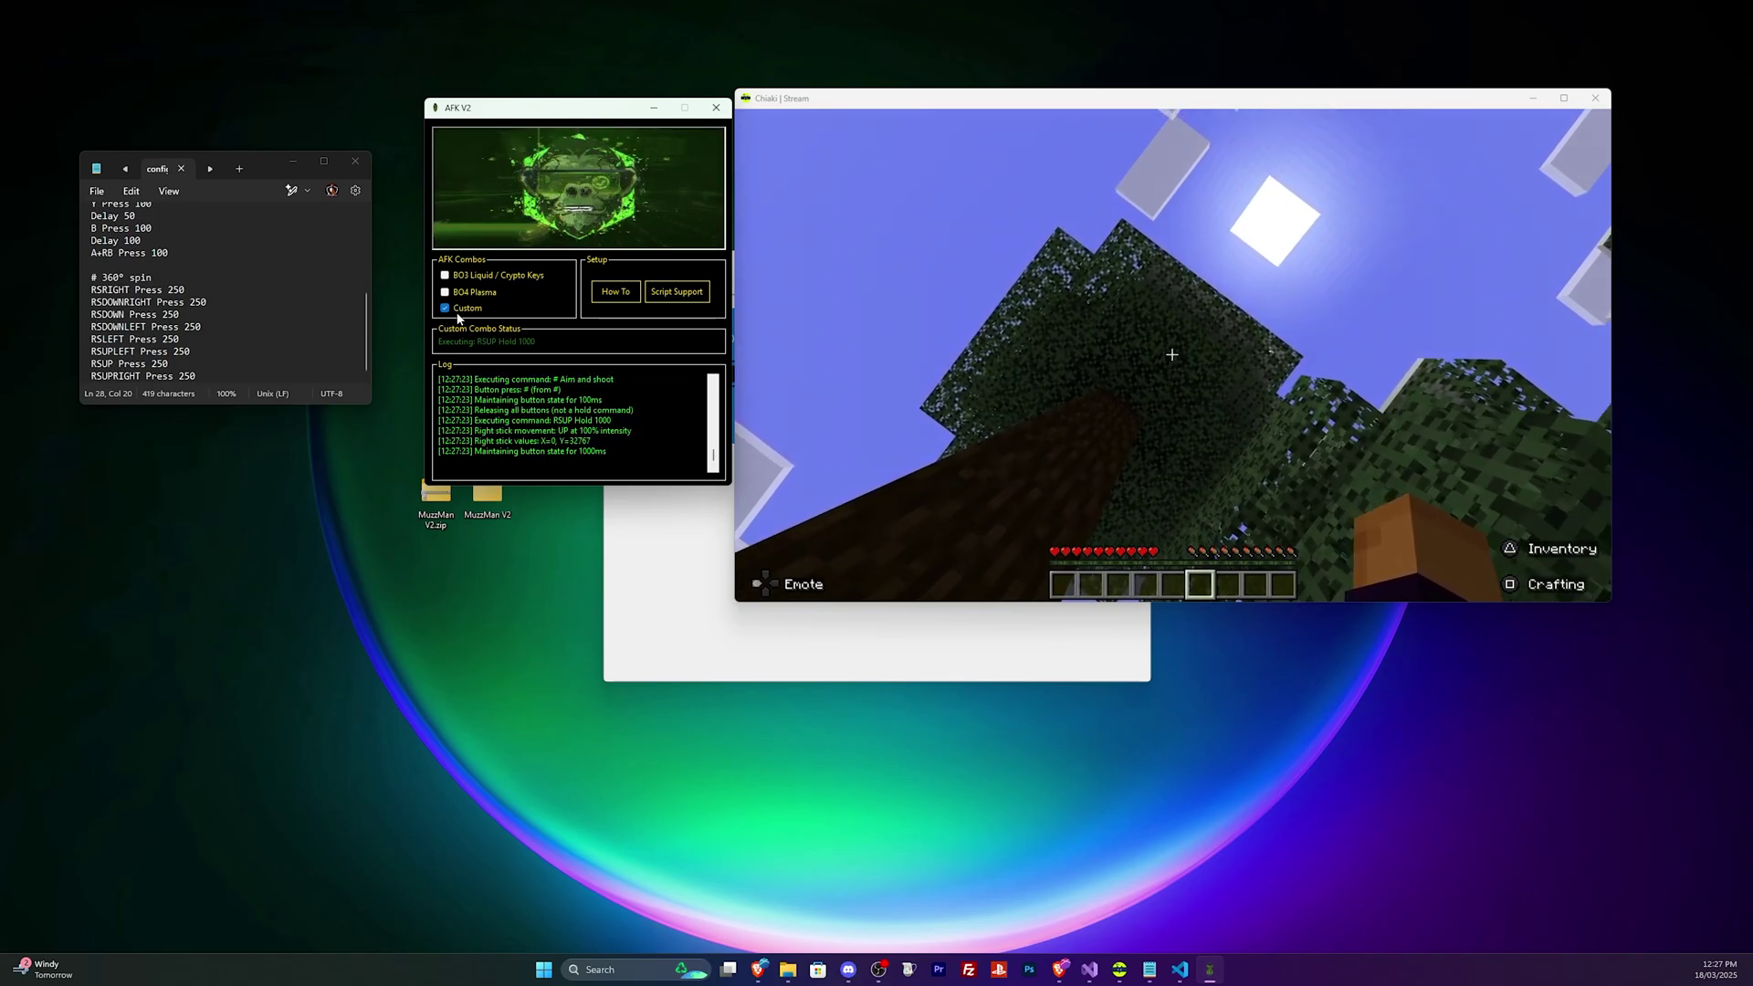
{"action": "left_click", "coordinate": [444, 307]}
{"action": "left_click", "coordinate": [309, 363]}
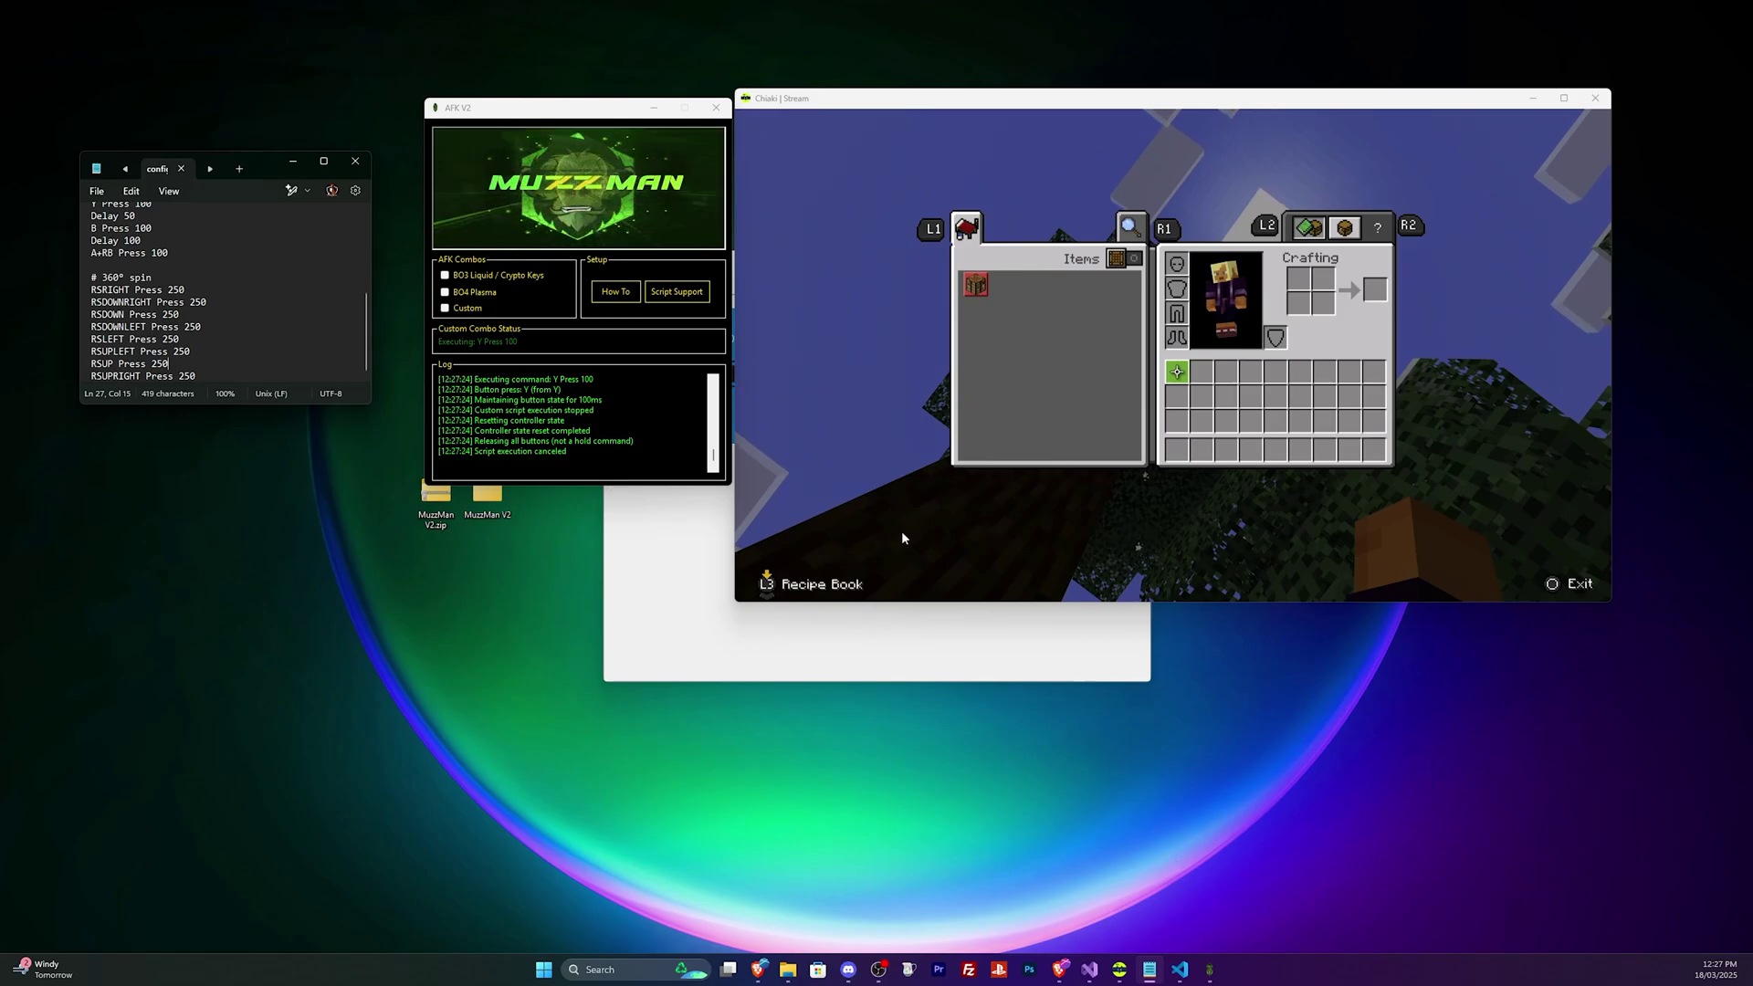
- Delete all of config.ini's contents in Notepad and bring the commands reference back up
{"action": "scroll", "coordinate": [276, 364], "scroll_direction": "up", "scroll_amount": 5}
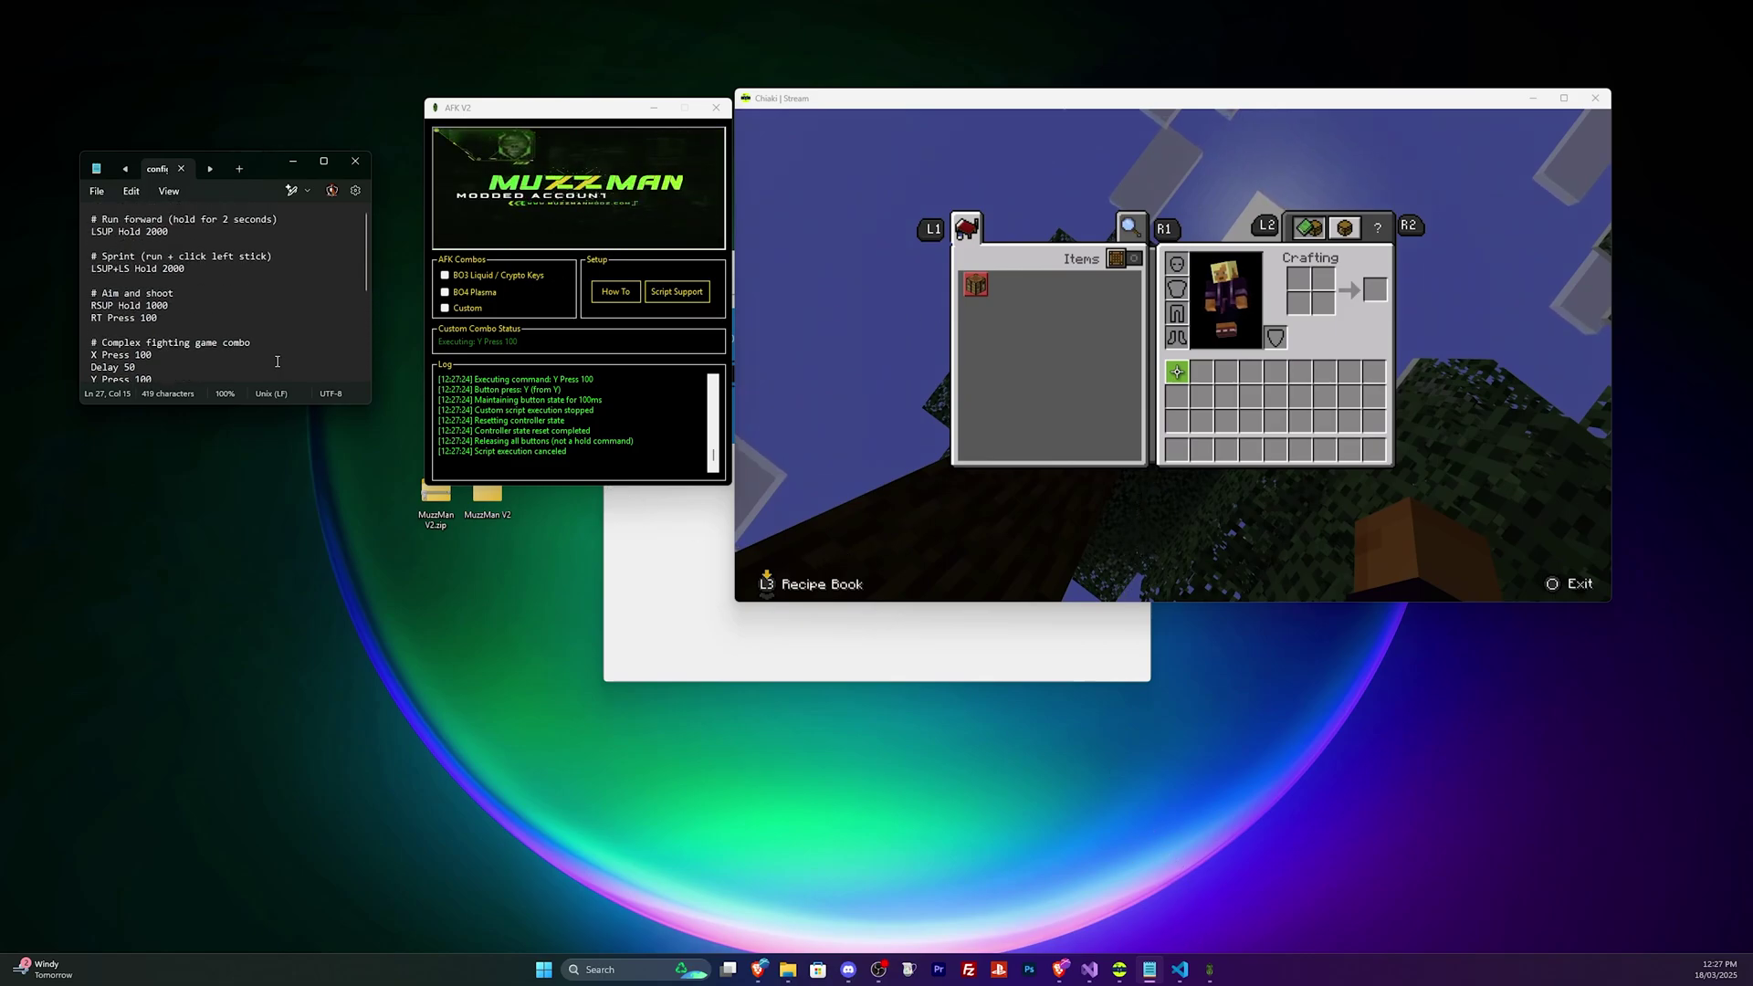
{"action": "key", "text": "ctrl+a"}
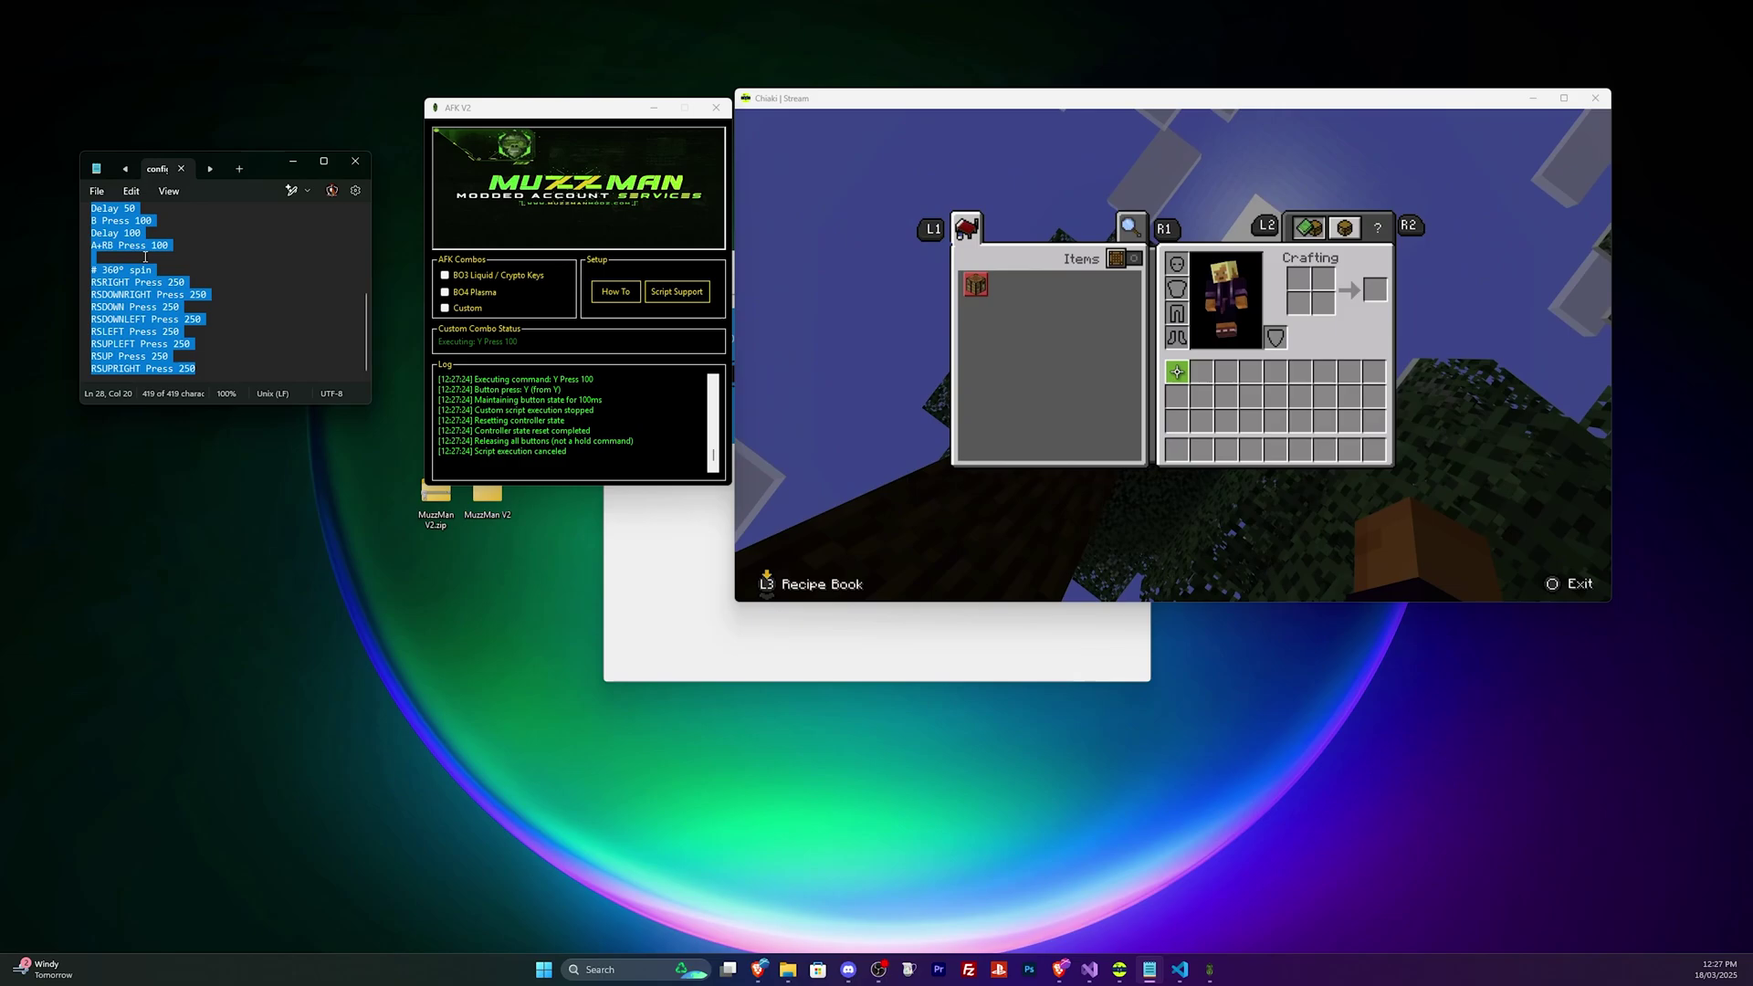
{"action": "key", "text": "BackSpace"}
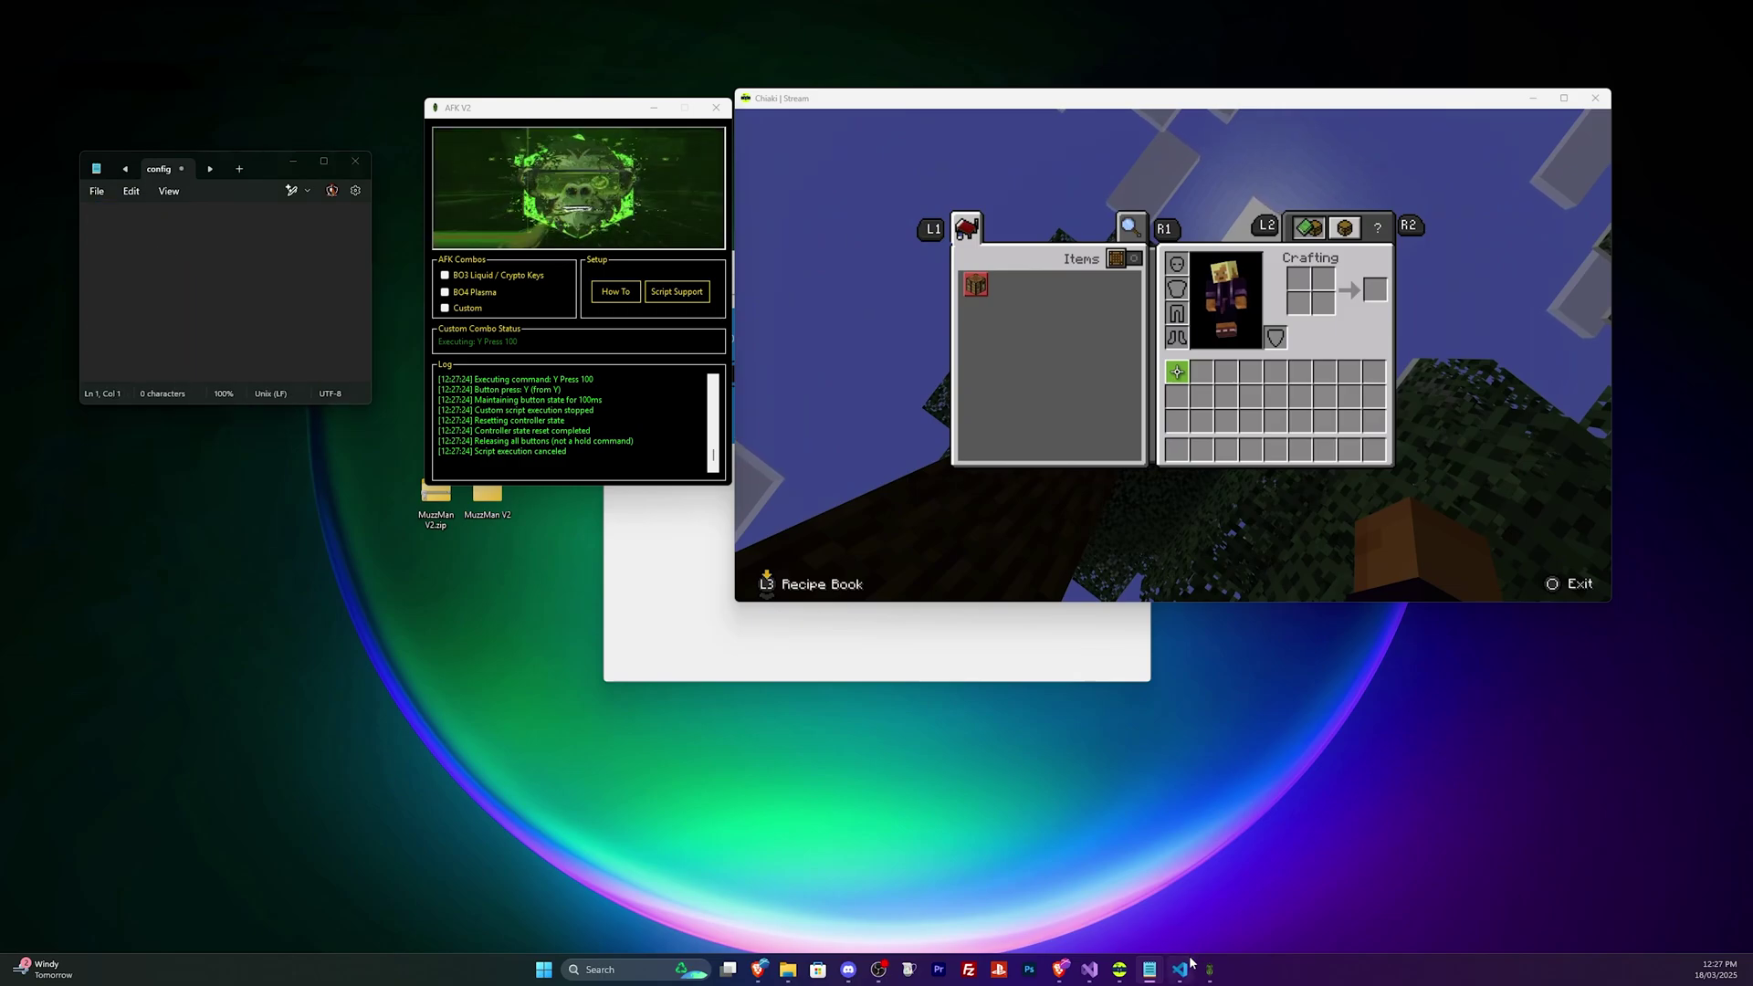
{"action": "left_click", "coordinate": [1179, 969]}
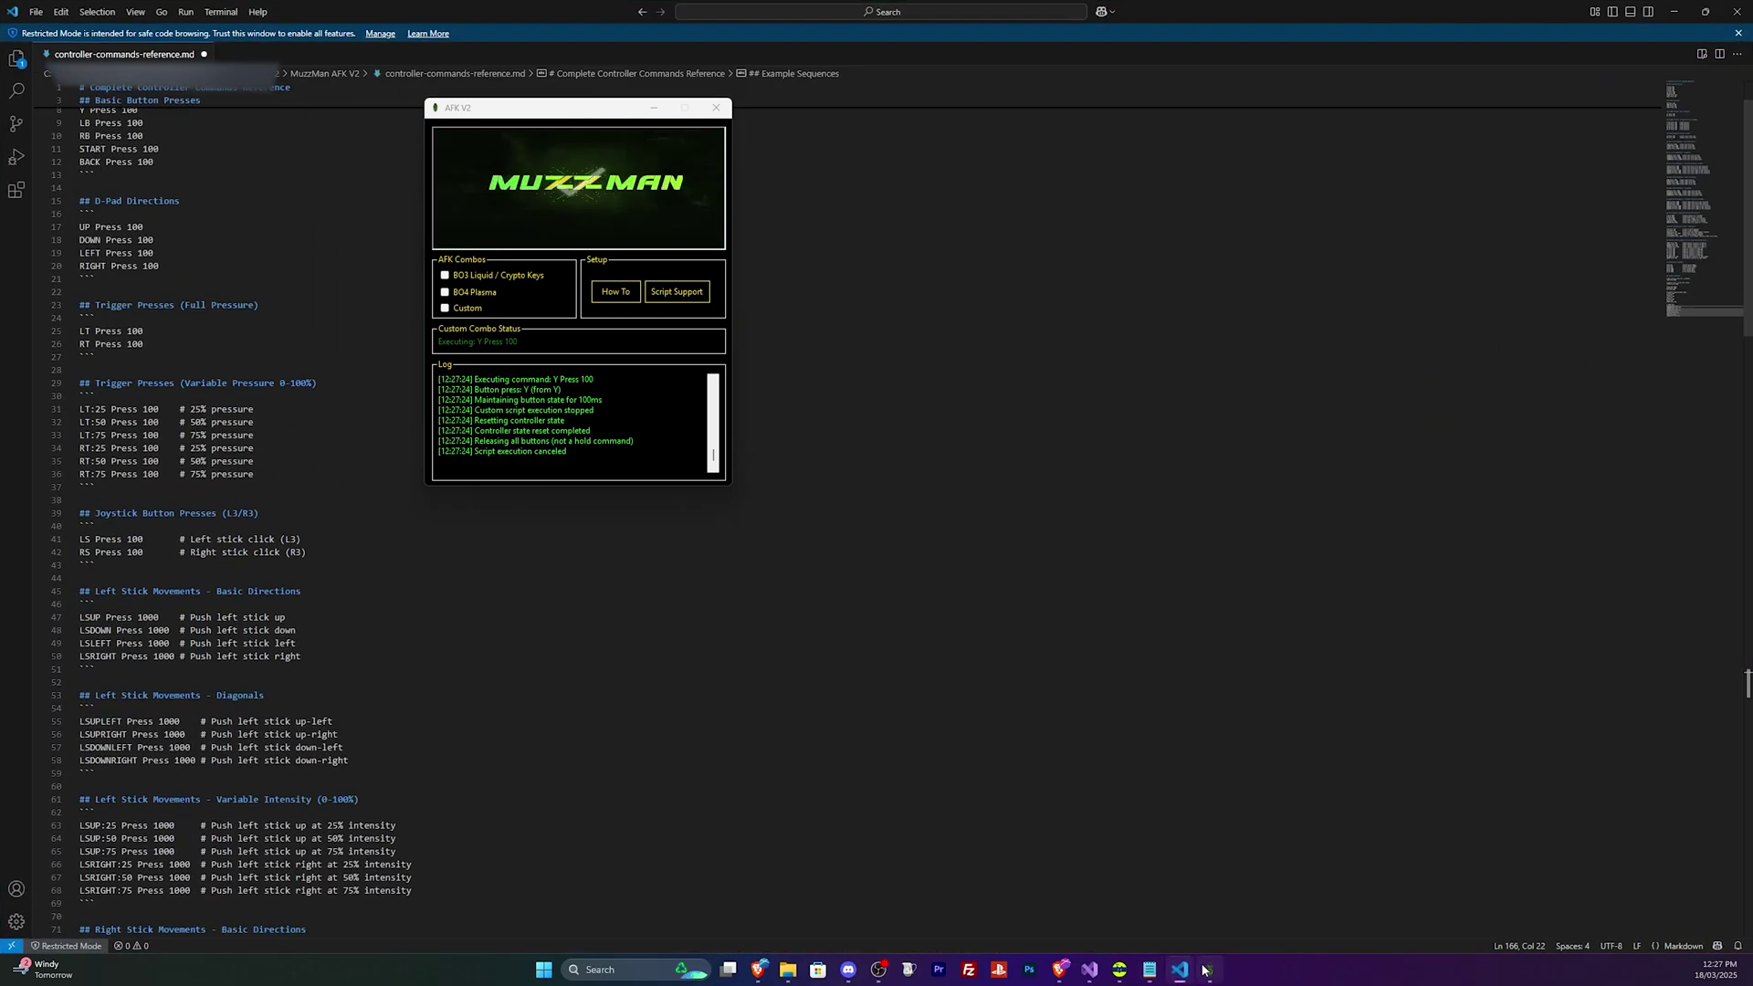
- Place the Notepad config window beside the AFK V2 tool
{"action": "left_click", "coordinate": [1149, 970]}
{"action": "left_click_drag", "start_coordinate": [255, 175], "coordinate": [1021, 181]}
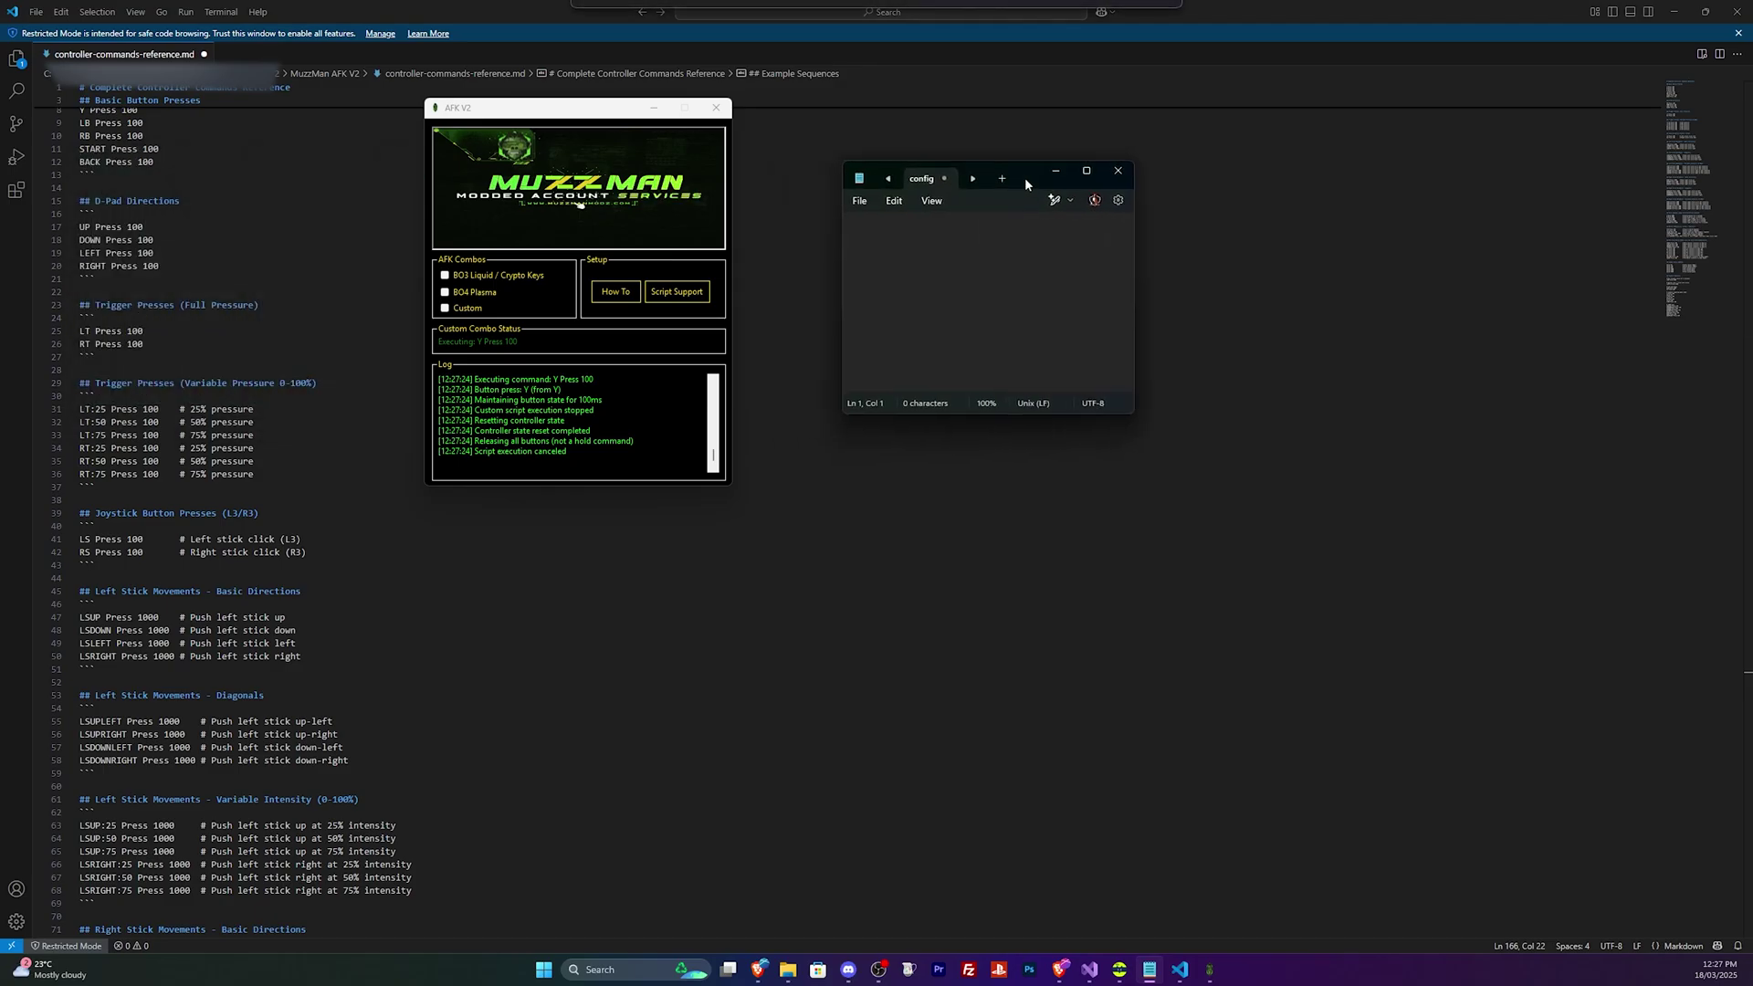
{"action": "scroll", "coordinate": [192, 397], "scroll_direction": "up", "scroll_amount": 2}
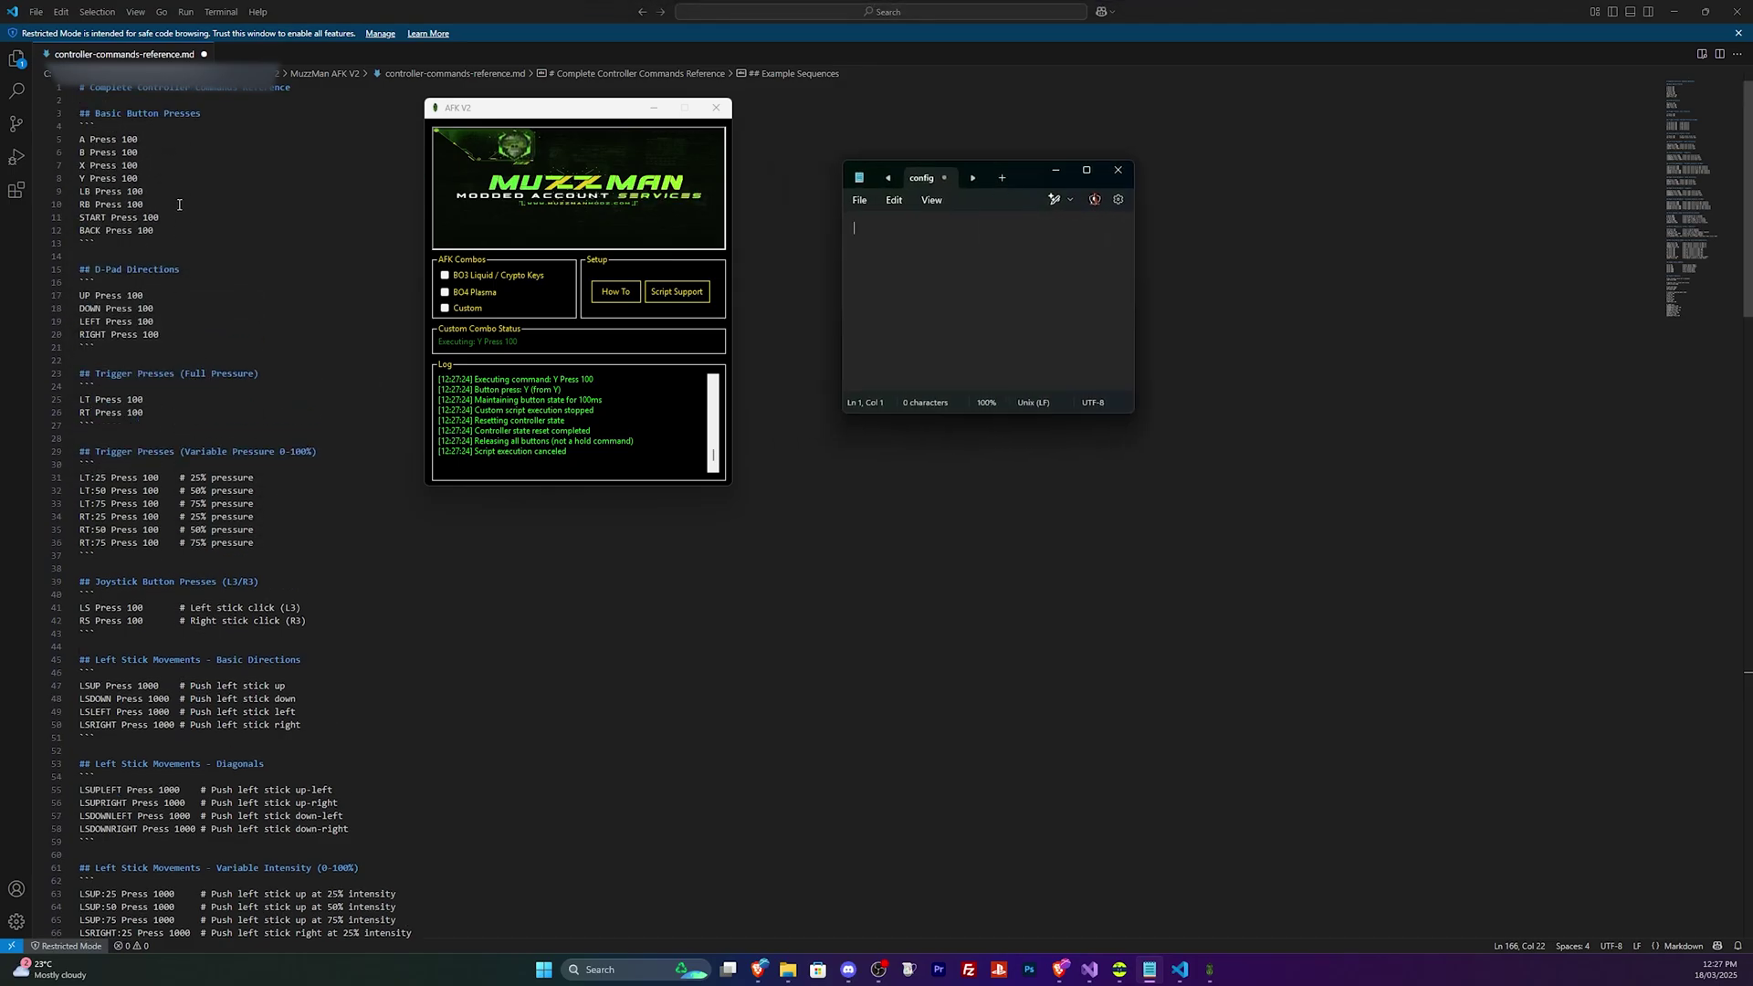
- Copy 'X Press 100' from the reference into config.ini and save it
{"action": "mouse_move", "coordinate": [138, 139]}
{"action": "left_mouse_down"}
{"action": "mouse_move", "coordinate": [137, 228]}
{"action": "mouse_move", "coordinate": [80, 139]}
{"action": "left_mouse_up"}
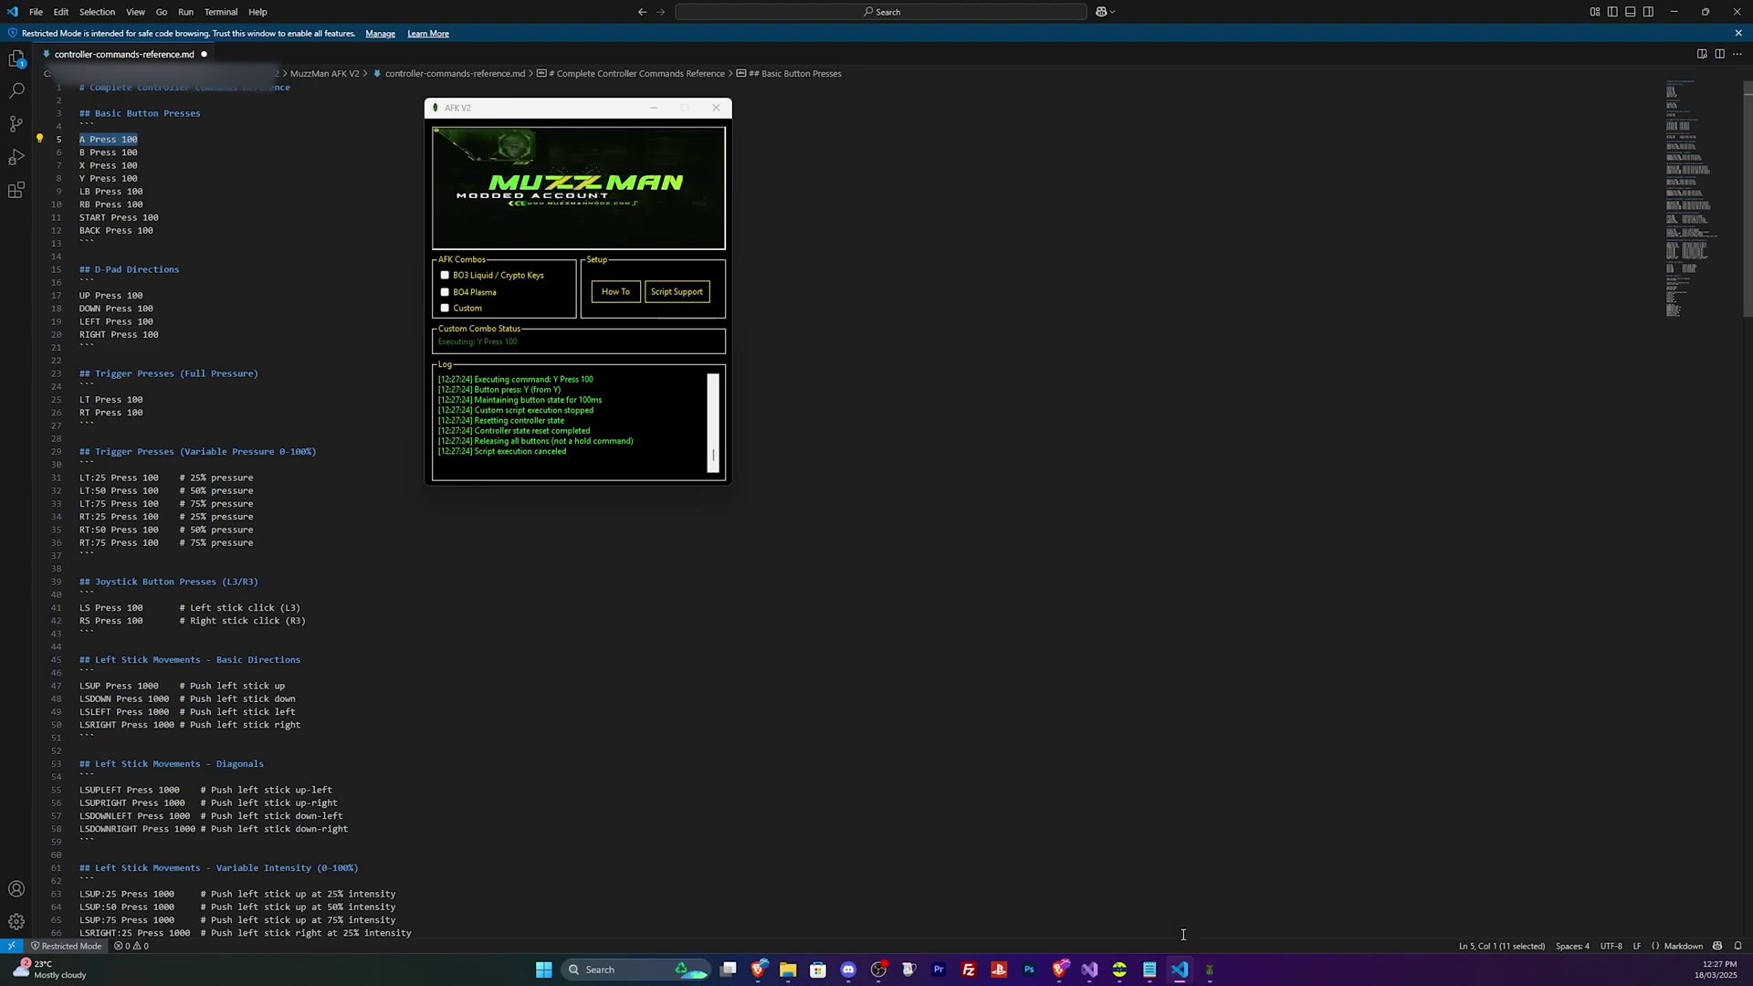
{"action": "left_click", "coordinate": [152, 167]}
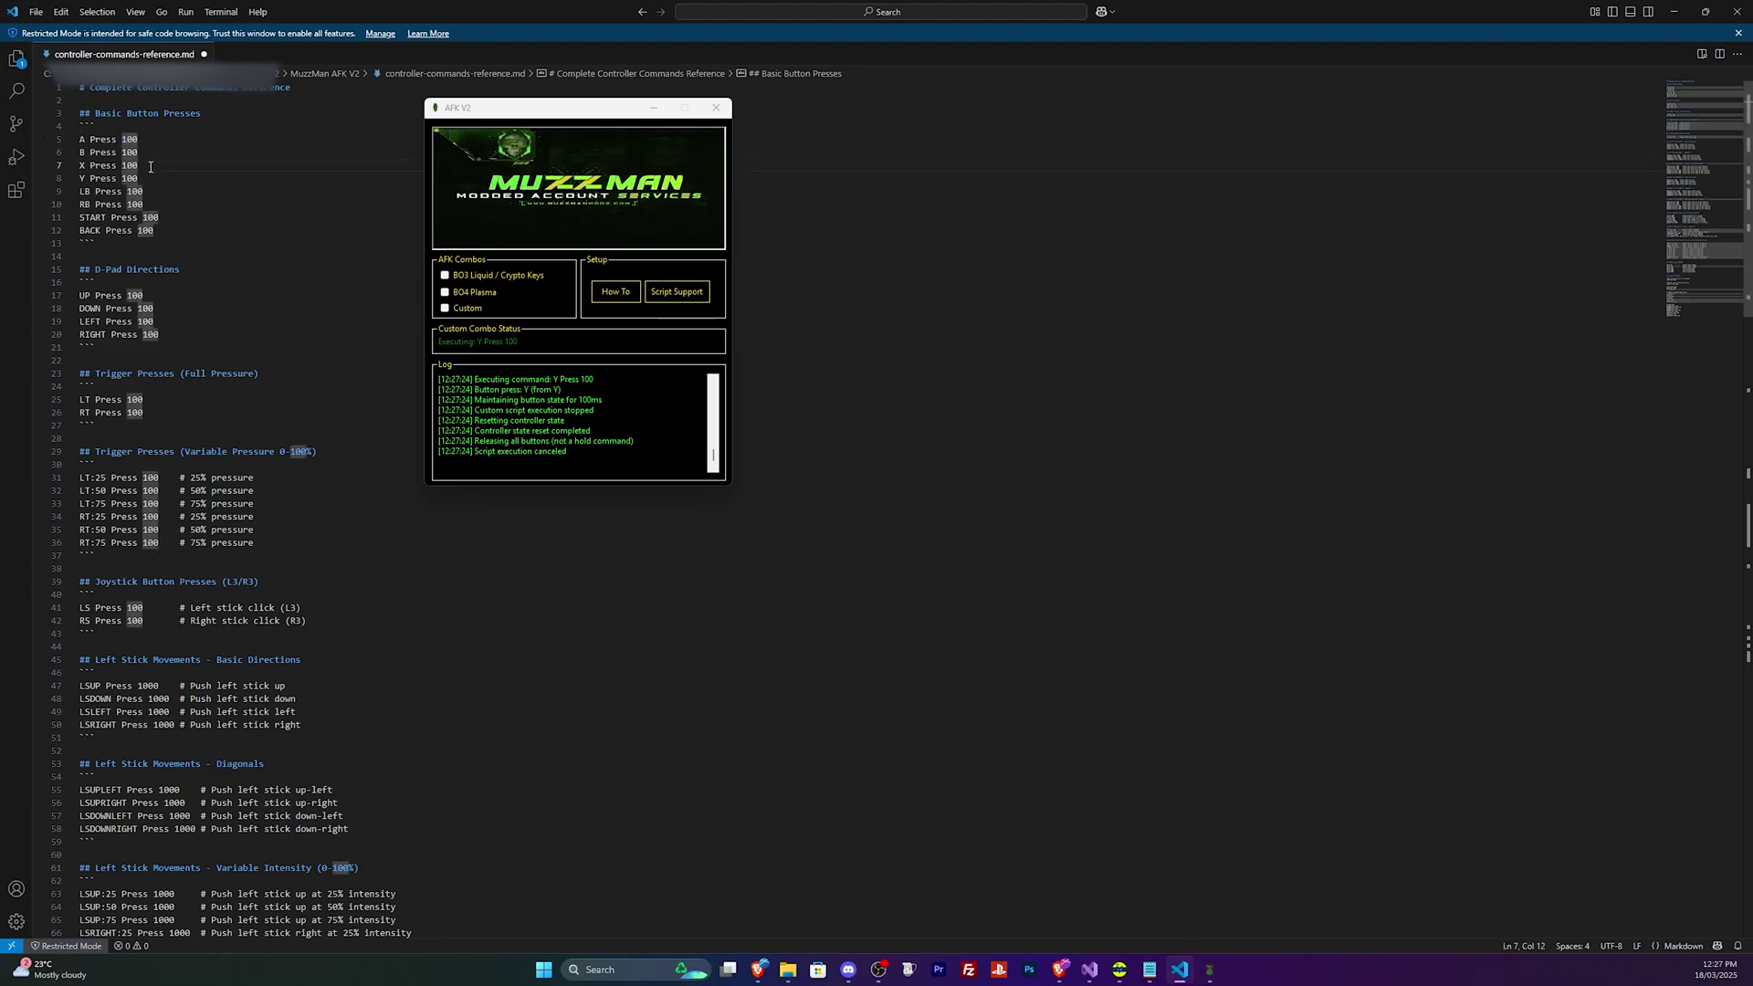
{"action": "left_click_drag", "start_coordinate": [150, 167], "coordinate": [66, 170]}
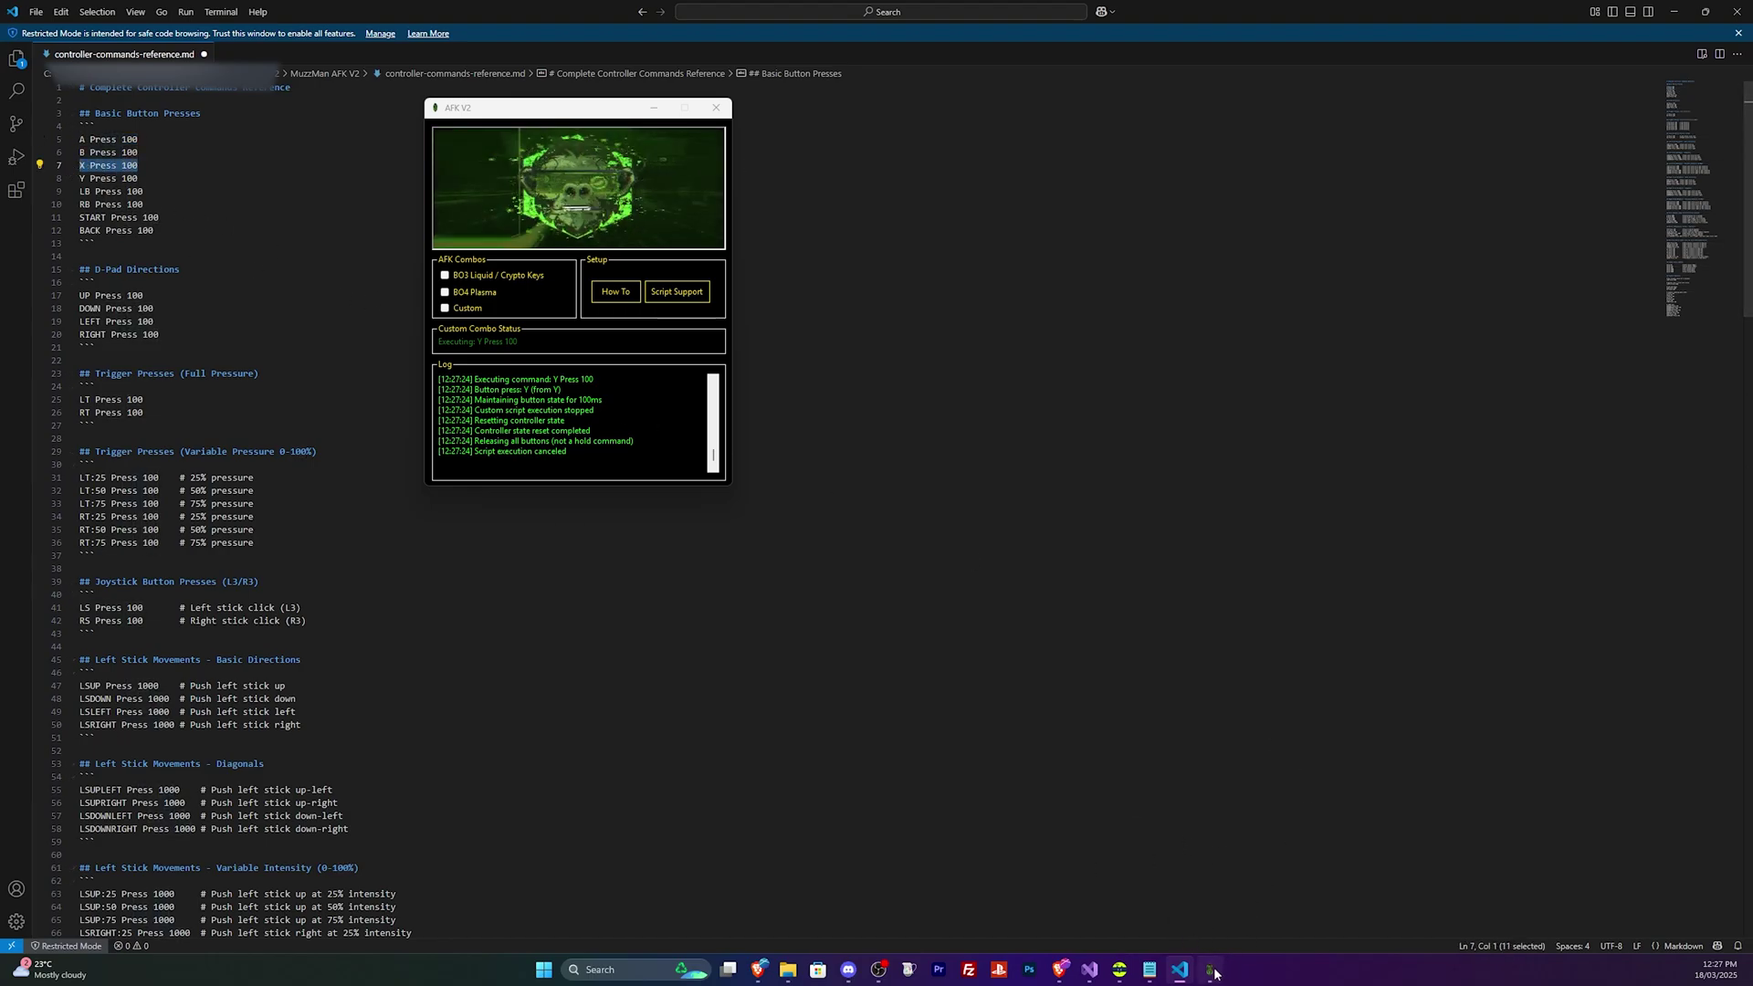
{"action": "left_click", "coordinate": [1149, 969]}
{"action": "key", "text": "ctrl+s"}
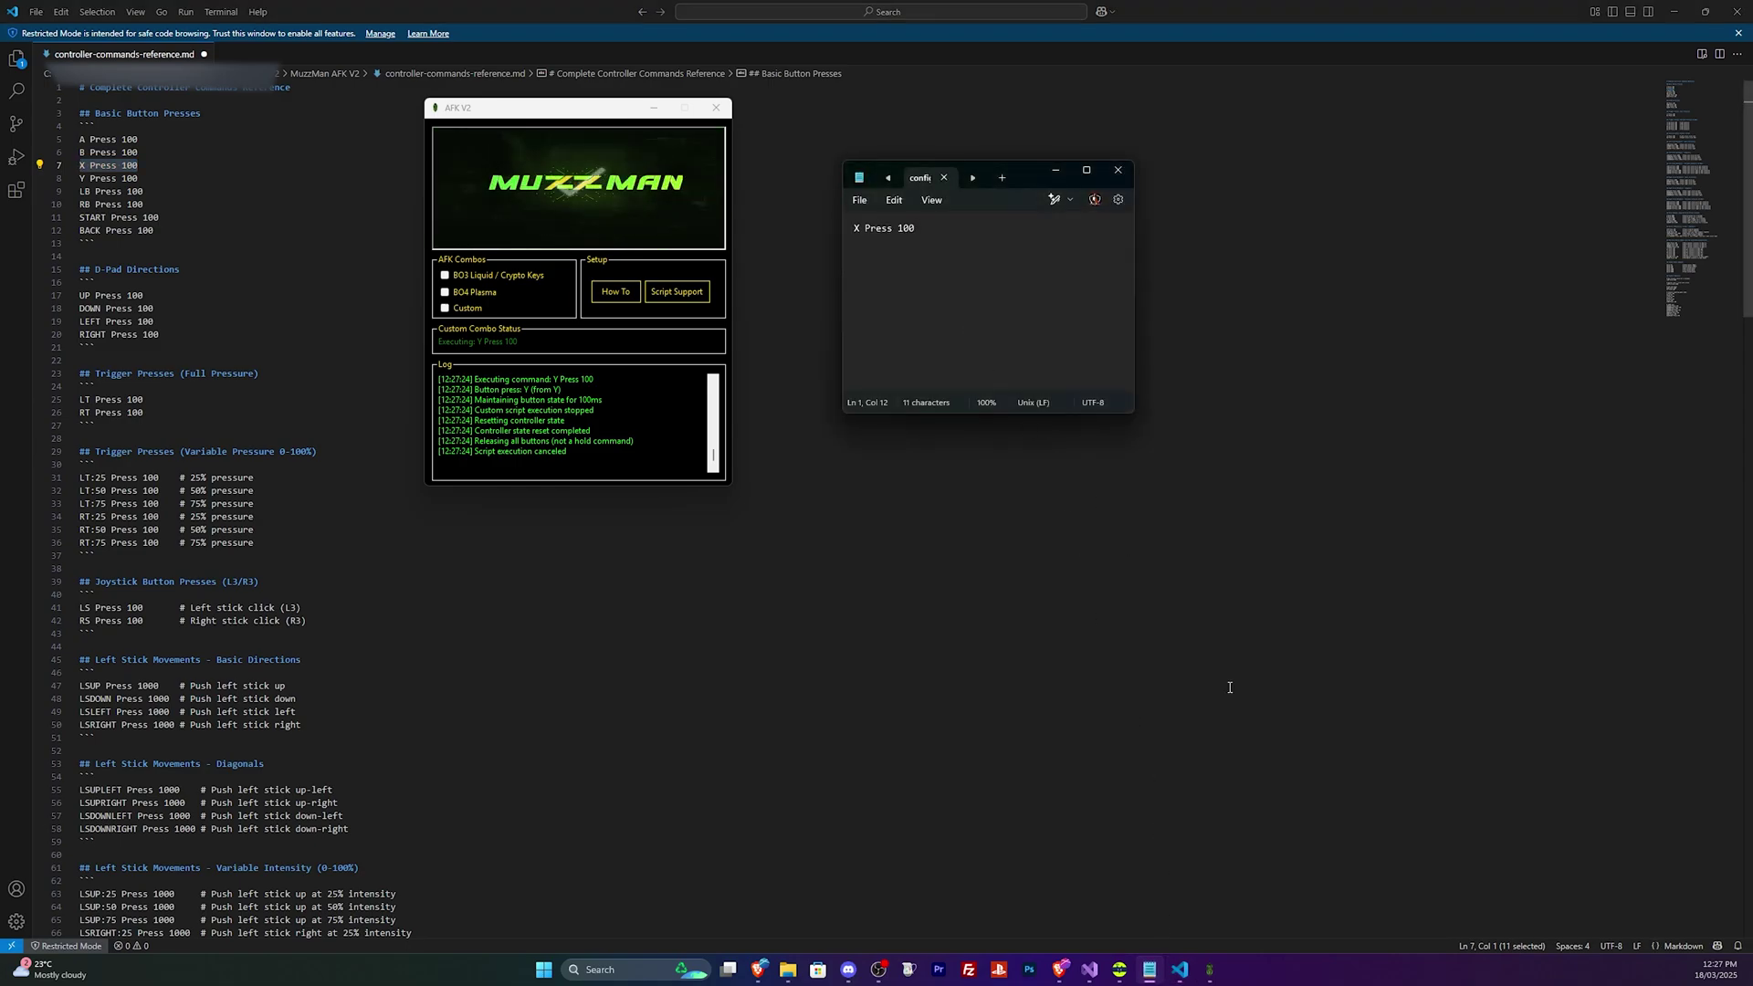
{"action": "key", "text": "alt+Tab"}
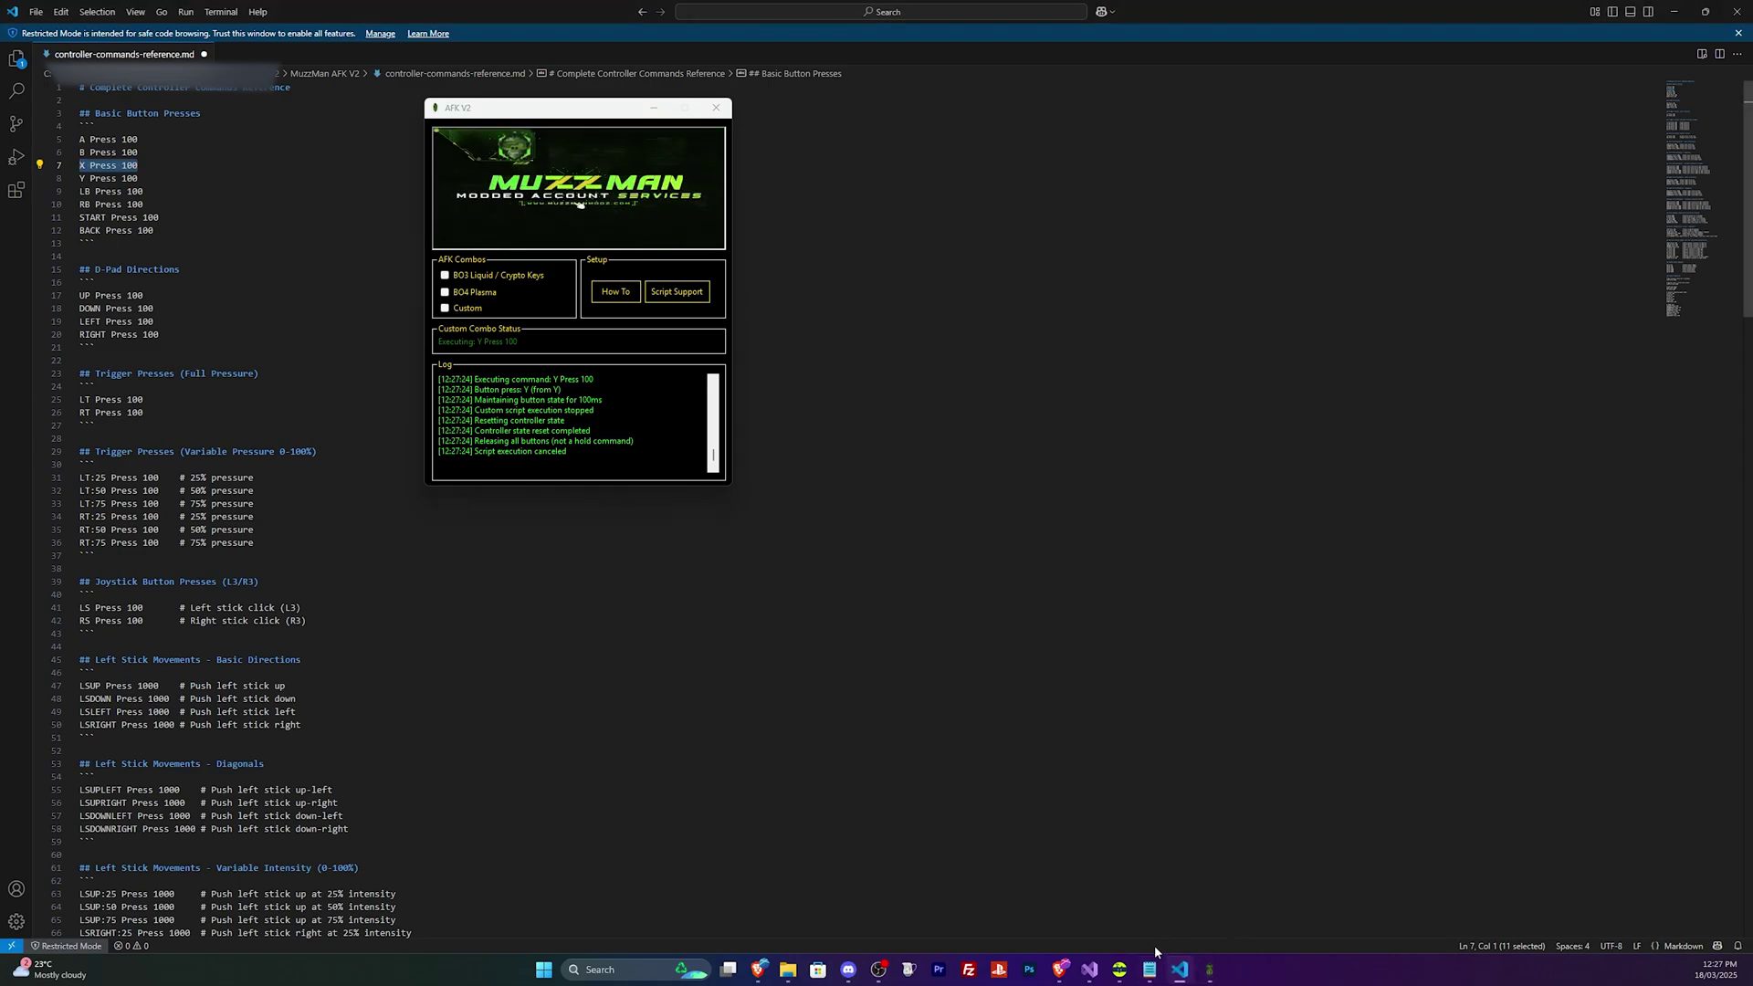
- Run the X Press 100 Custom script to close the Minecraft inventory, then stop it
{"action": "mouse_move", "coordinate": [1119, 968]}
{"action": "left_click", "coordinate": [1187, 872]}
{"action": "left_click", "coordinate": [1210, 969]}
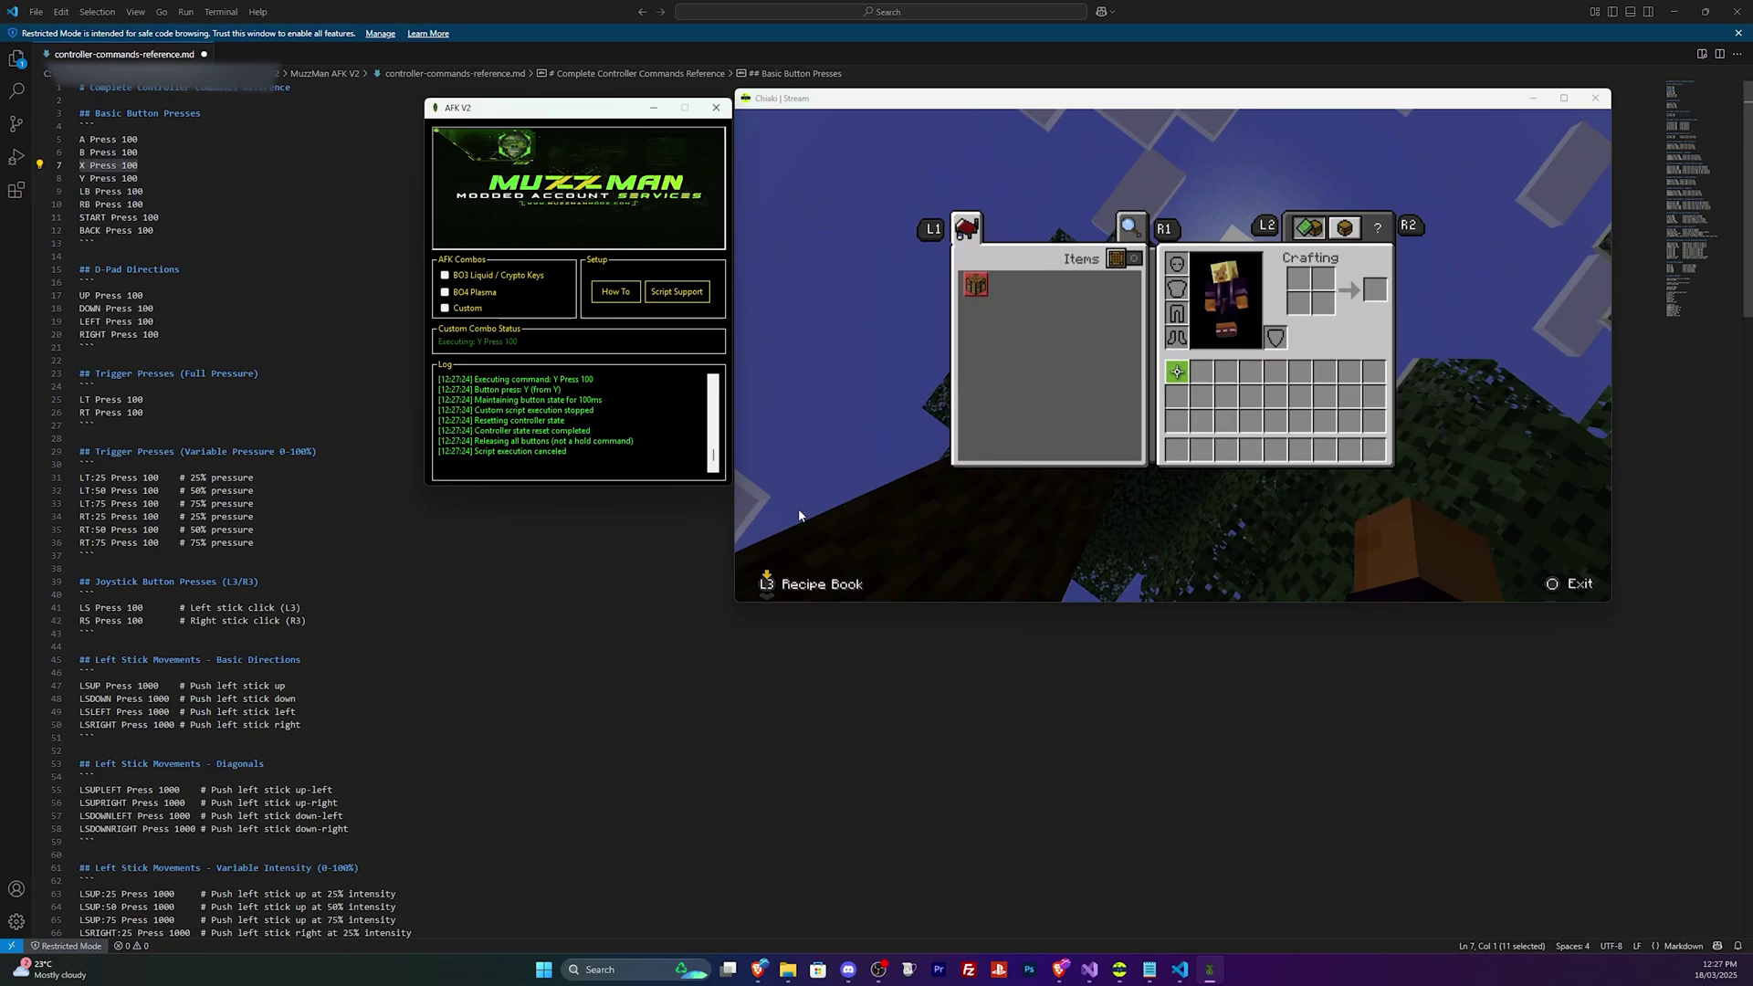
{"action": "left_click", "coordinate": [462, 309]}
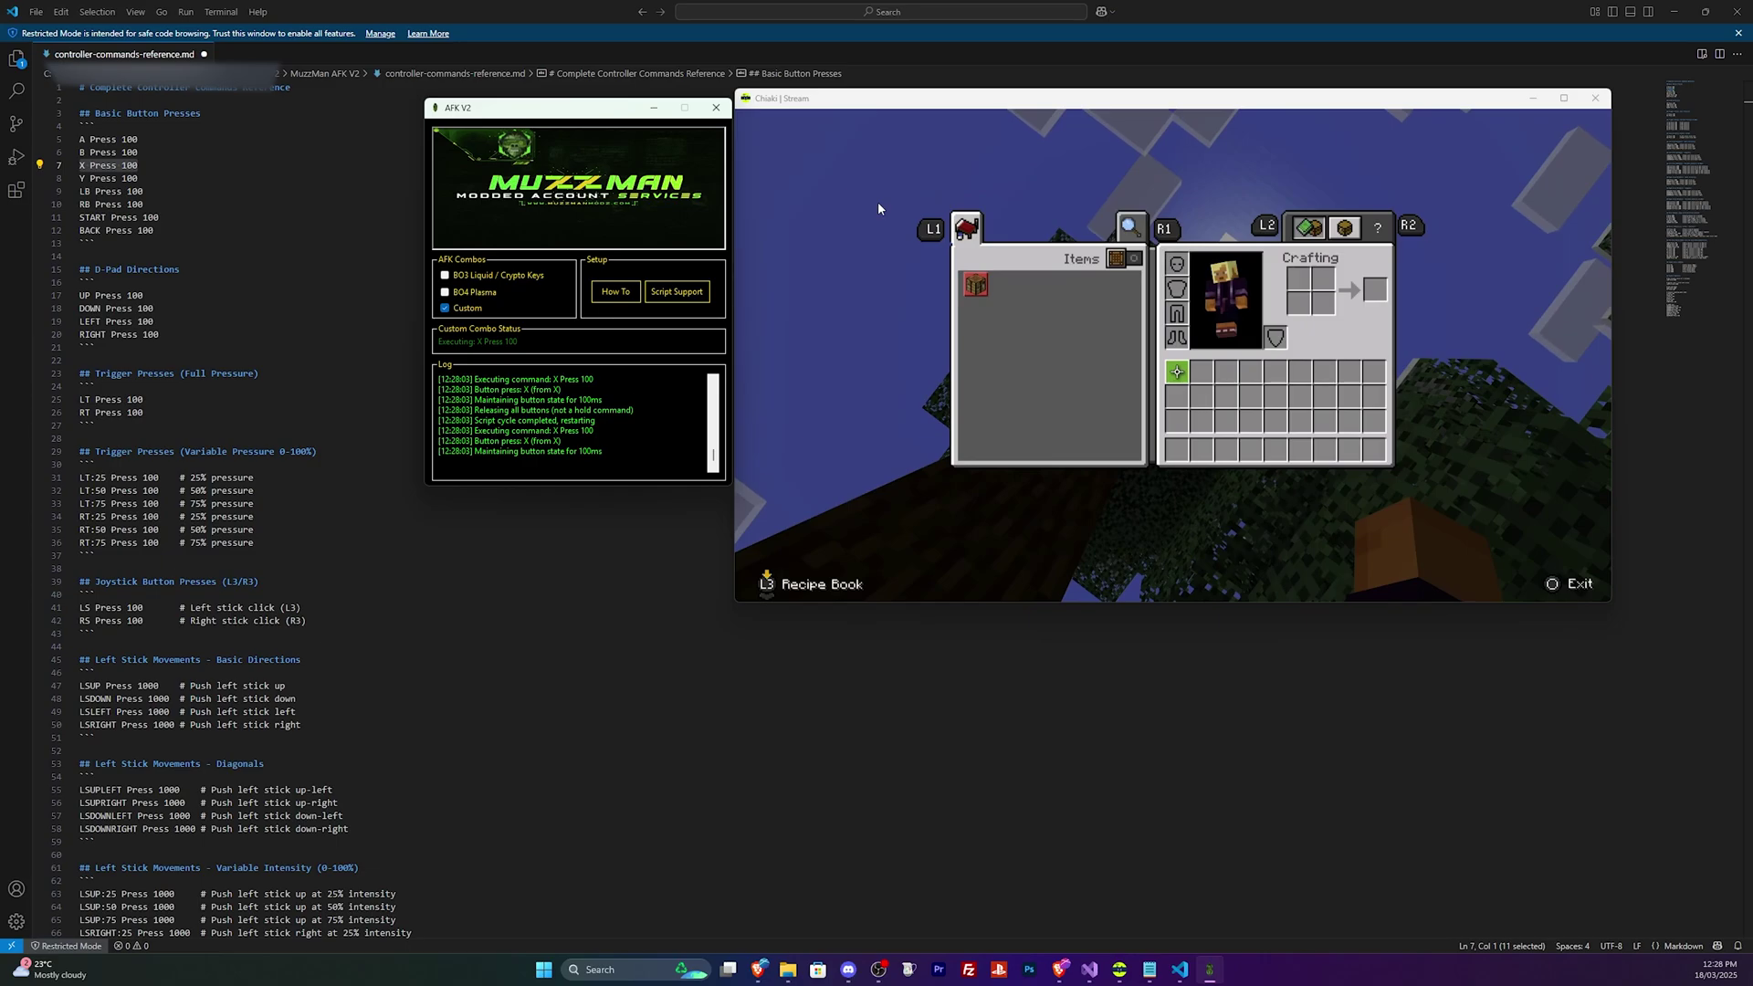
{"action": "left_click", "coordinate": [446, 308]}
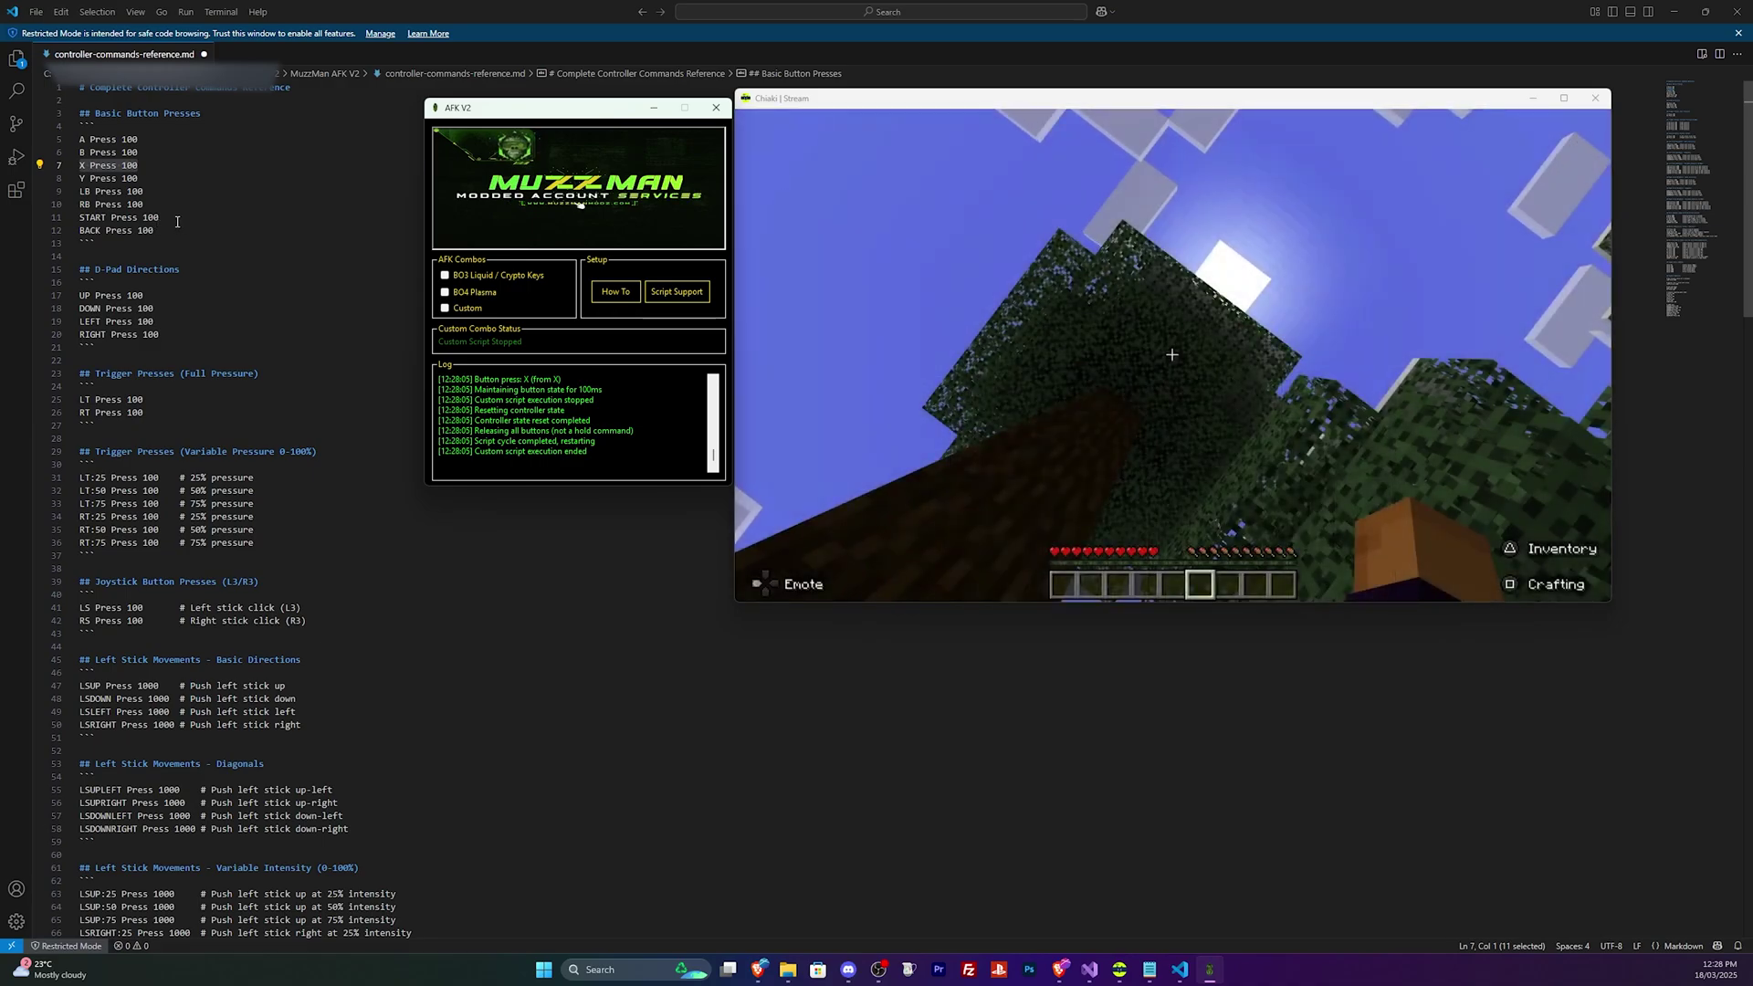
- Replace config.ini's contents with the line 'START Press 100'
{"action": "left_click_drag", "start_coordinate": [177, 222], "coordinate": [89, 230]}
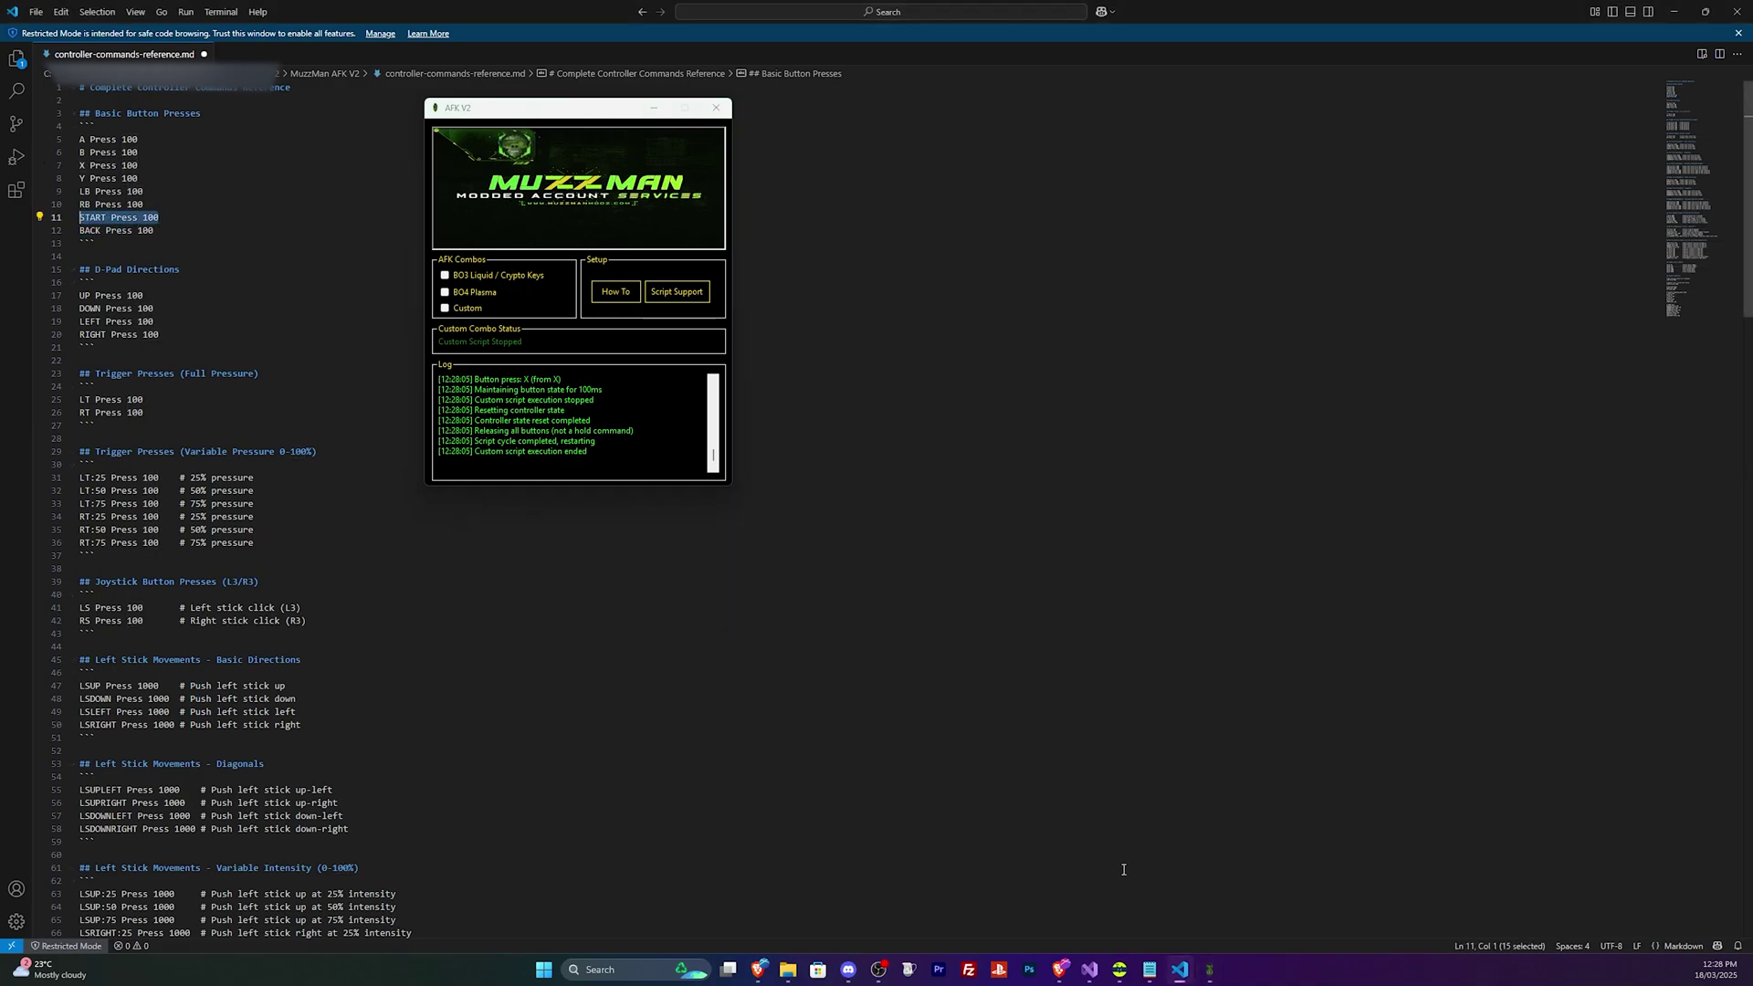
{"action": "left_click", "coordinate": [1148, 975]}
{"action": "key", "text": "ctrl+a"}
{"action": "type", "text": "START Press 100"}
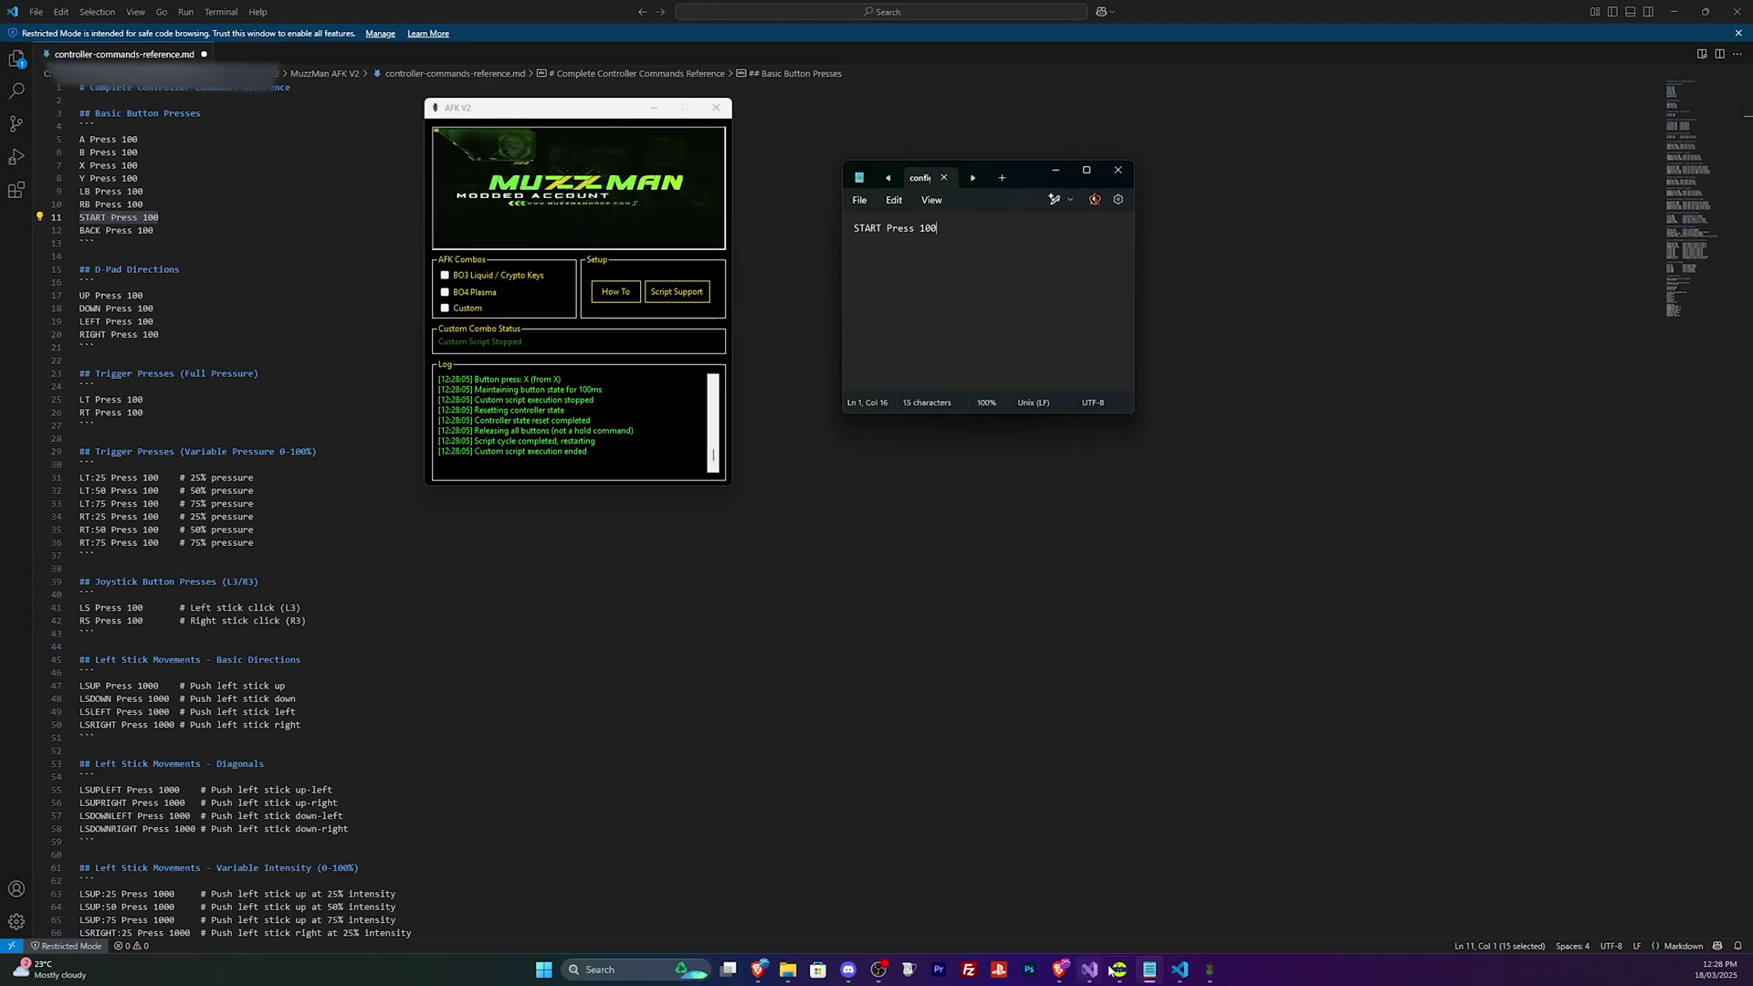
- Run the START Press 100 script once to toggle Minecraft's pause menu, then stop it
{"action": "mouse_move", "coordinate": [1110, 971]}
{"action": "left_click", "coordinate": [1183, 900]}
{"action": "left_click", "coordinate": [472, 315]}
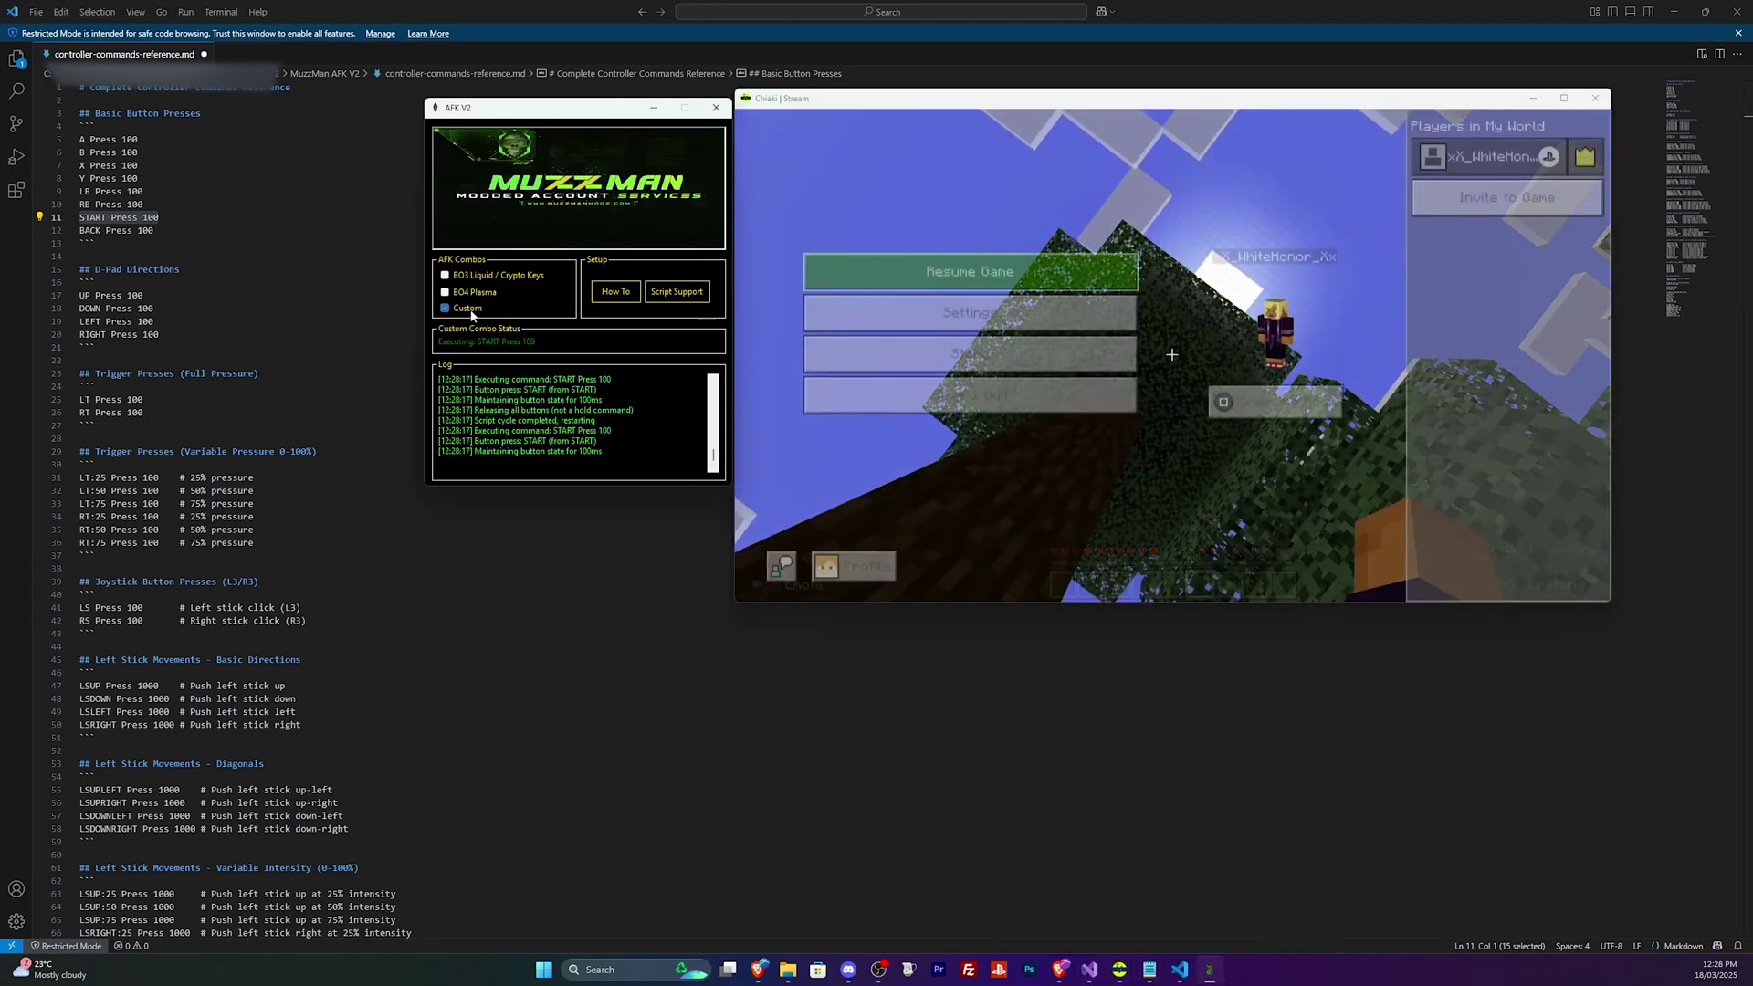
{"action": "left_click", "coordinate": [472, 315]}
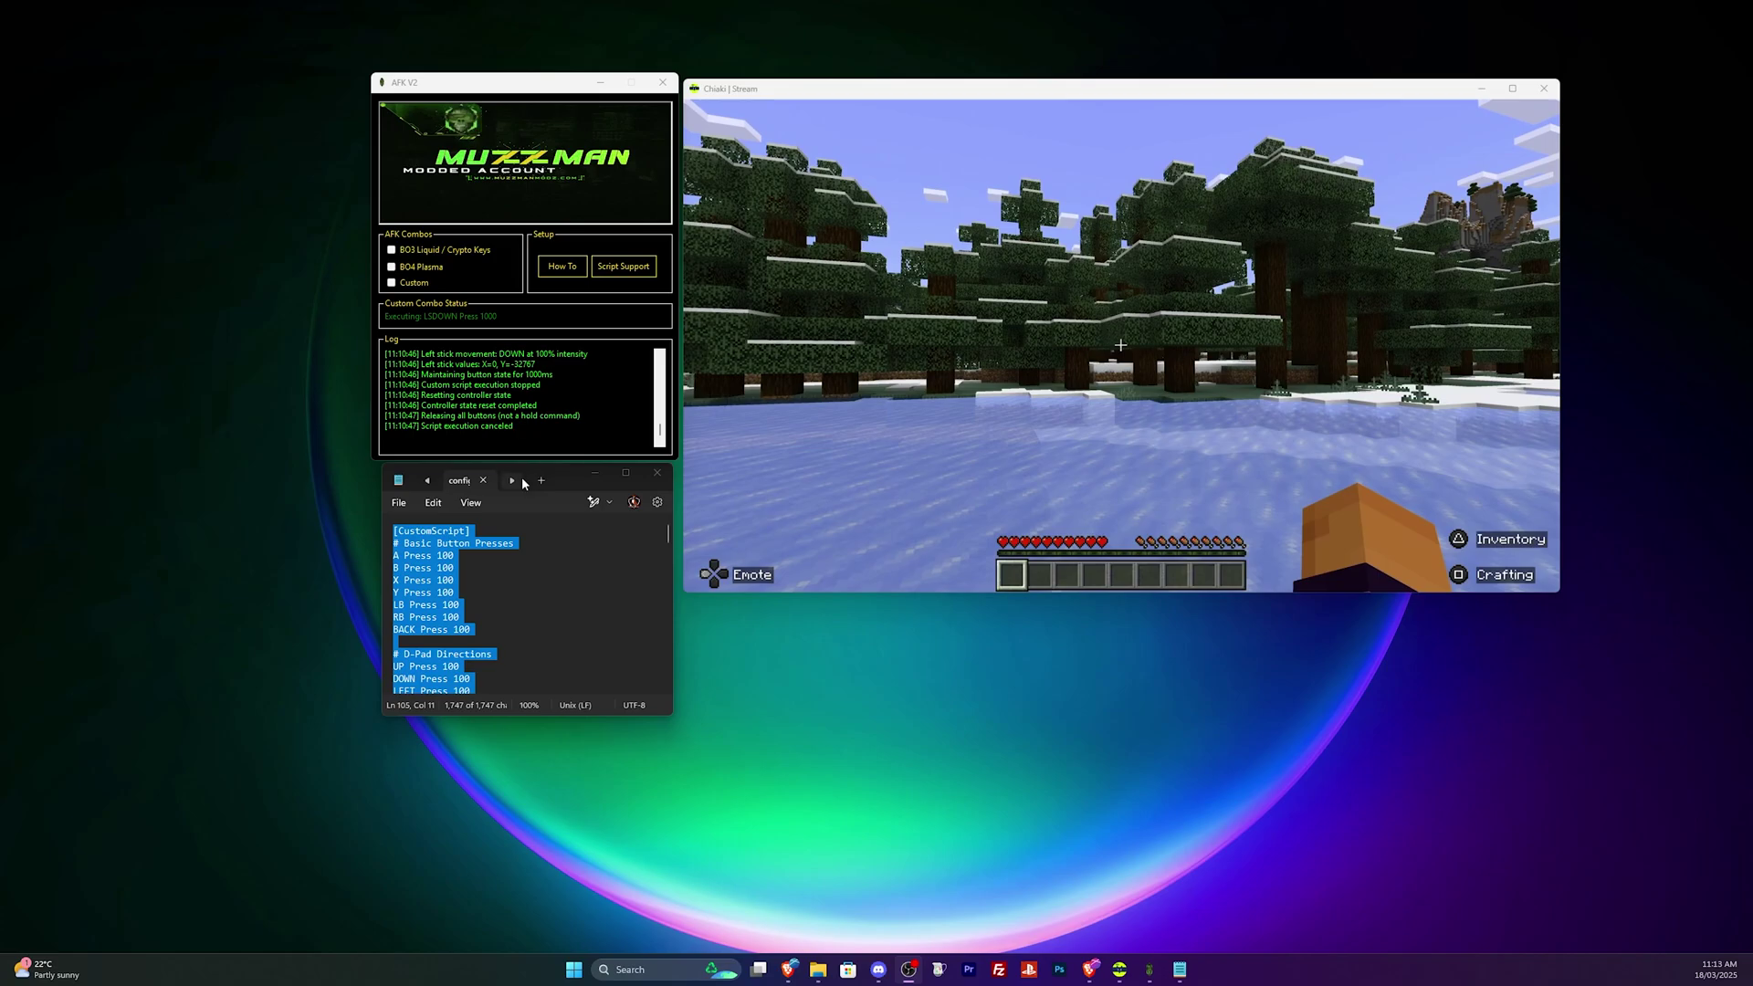
- Paste the 217-character movement script over config.ini and run it to walk forward
{"action": "left_click", "coordinate": [561, 556]}
{"action": "key", "text": "ctrl+a"}
{"action": "key", "text": "ctrl+v"}
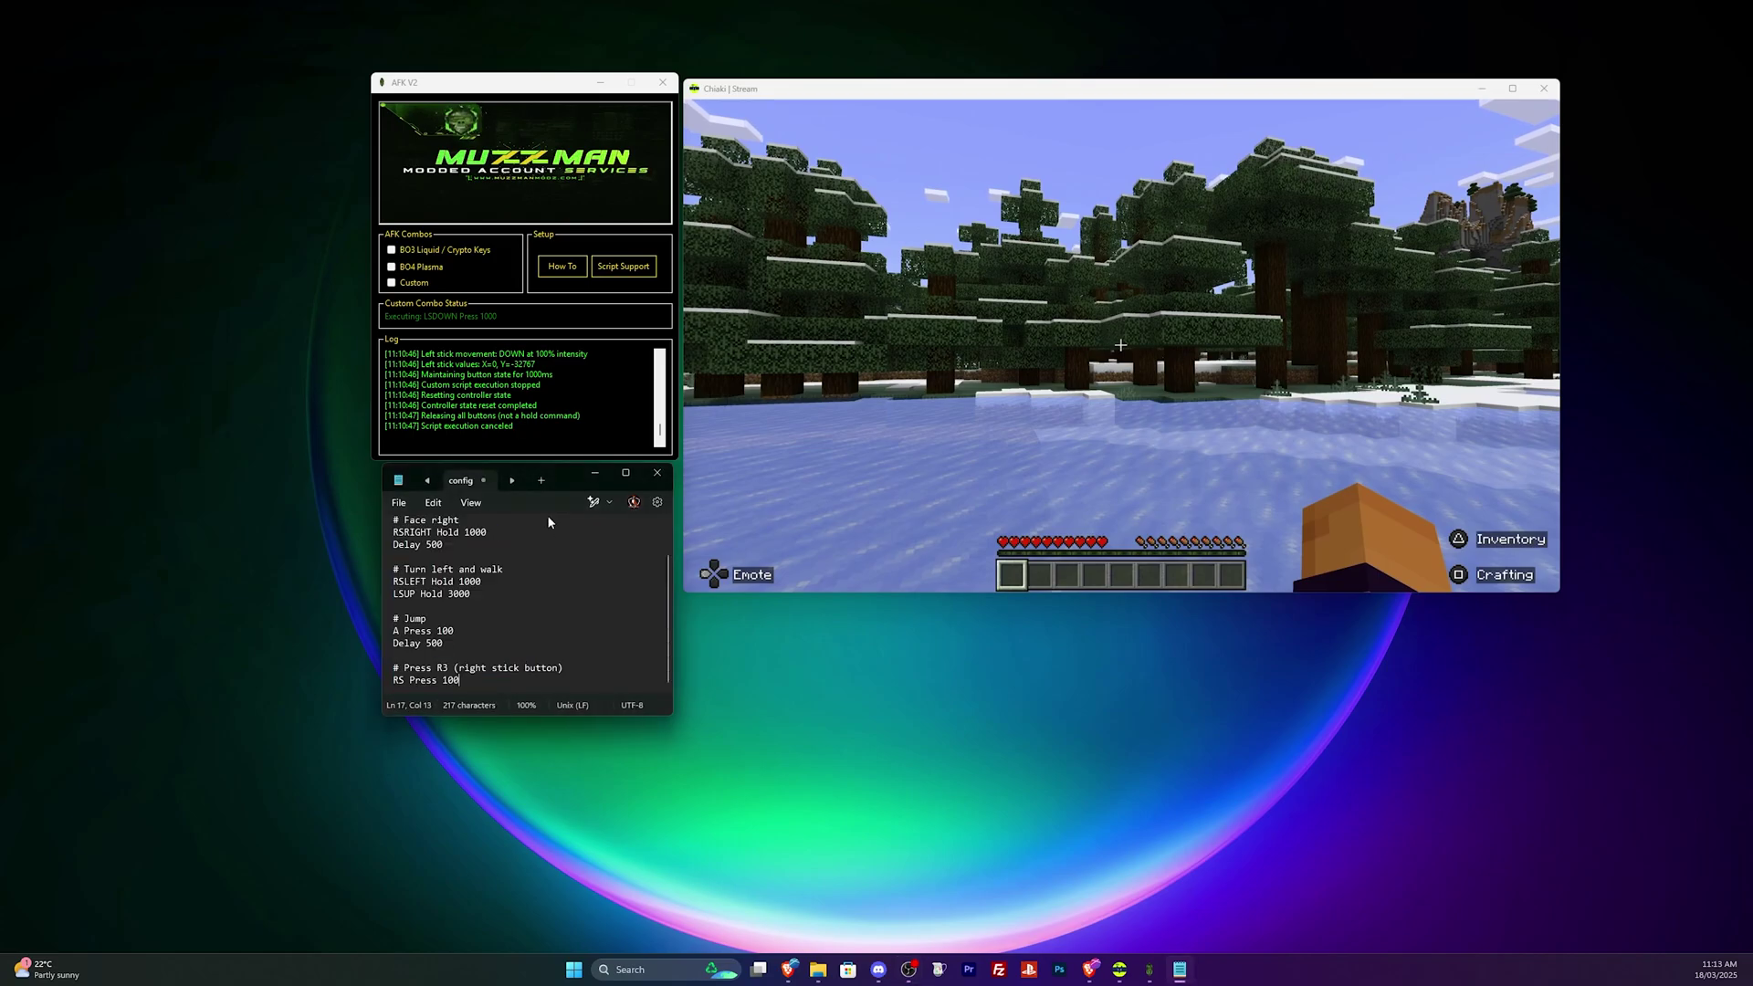
{"action": "left_click", "coordinate": [391, 283]}
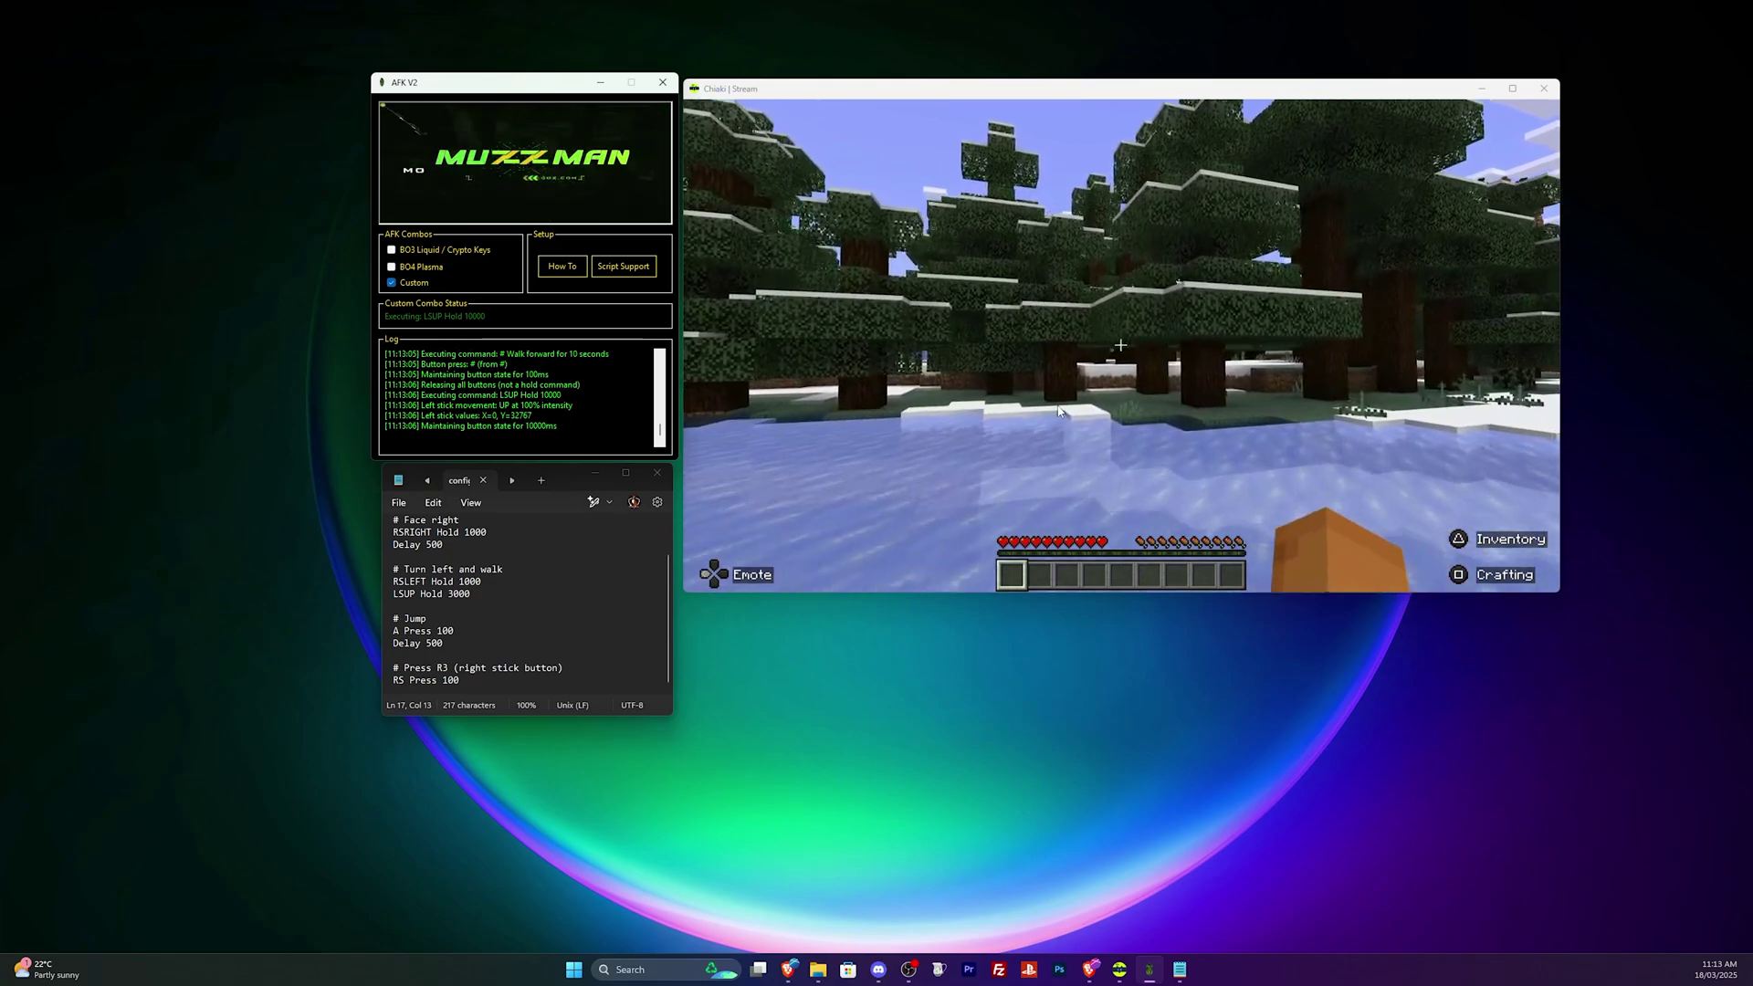